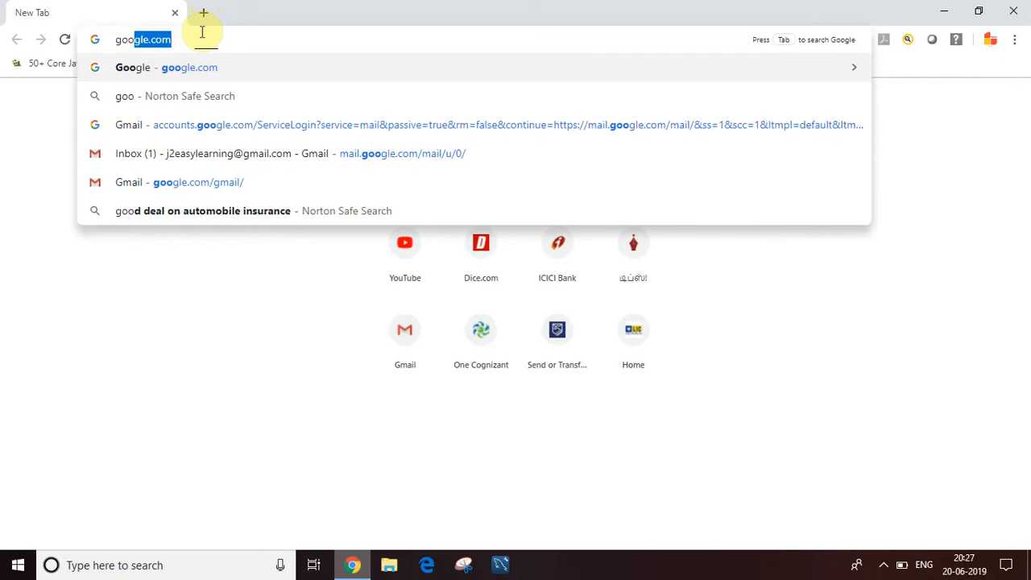
# Step: Open Google and search for eclipse installer
pyautogui.click(194, 69)
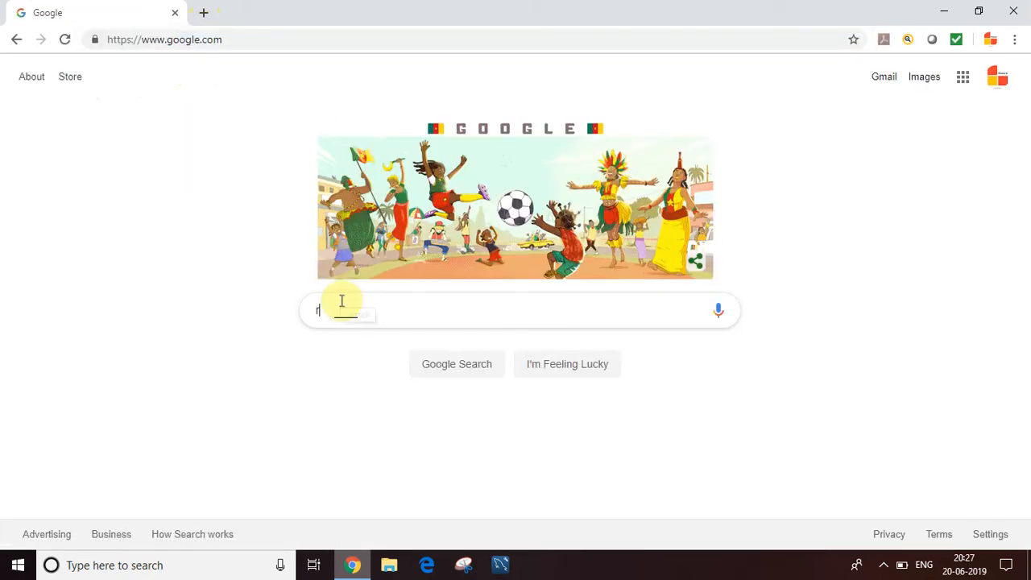
pyautogui.click(341, 300)
pyautogui.write('ec')
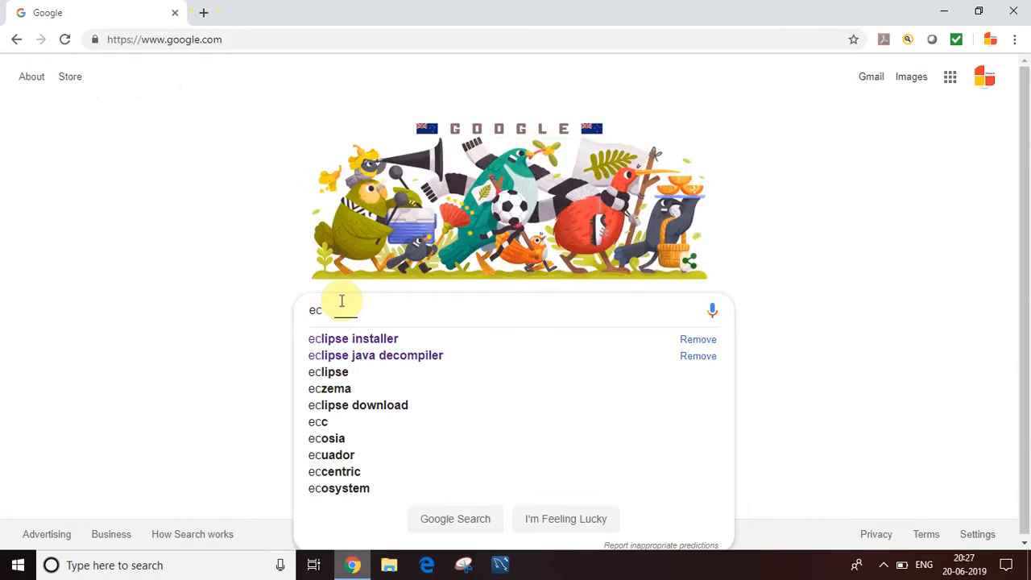
pyautogui.click(385, 339)
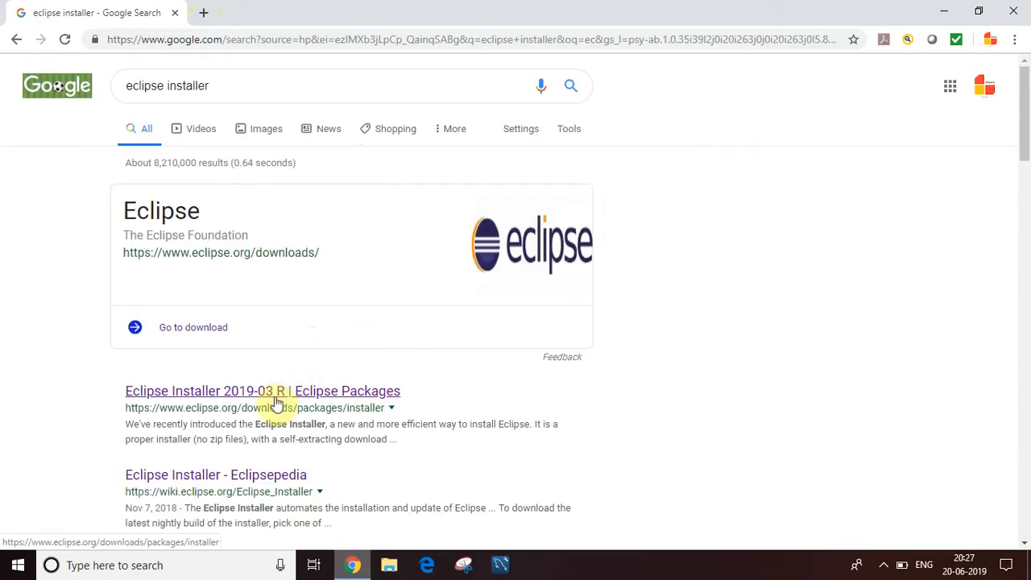
# Step: Open the Eclipse Installer page in a new tab, download the Windows 64 Bit installer and set it to open when done
pyautogui.rightClick(274, 396)
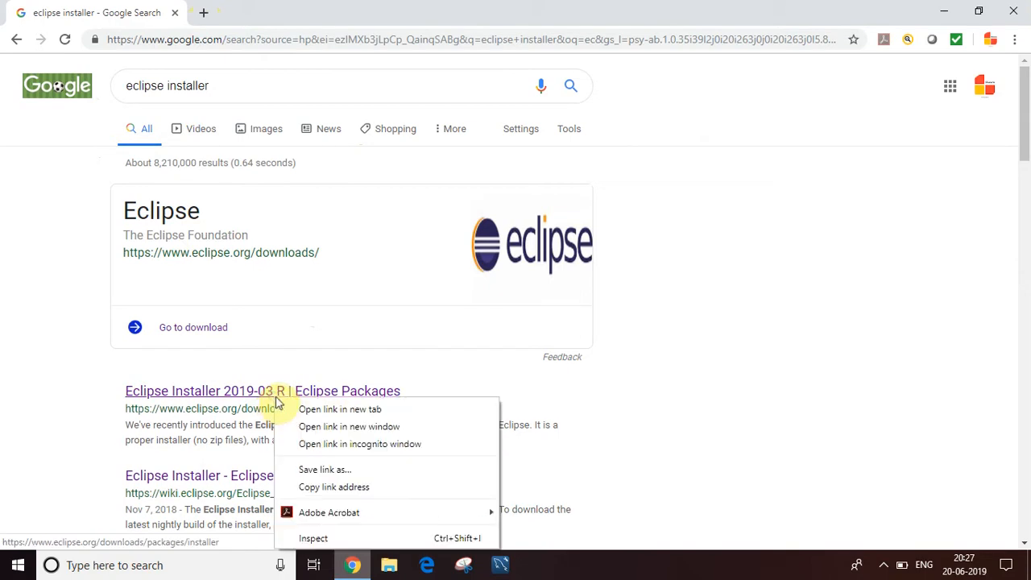
pyautogui.click(312, 411)
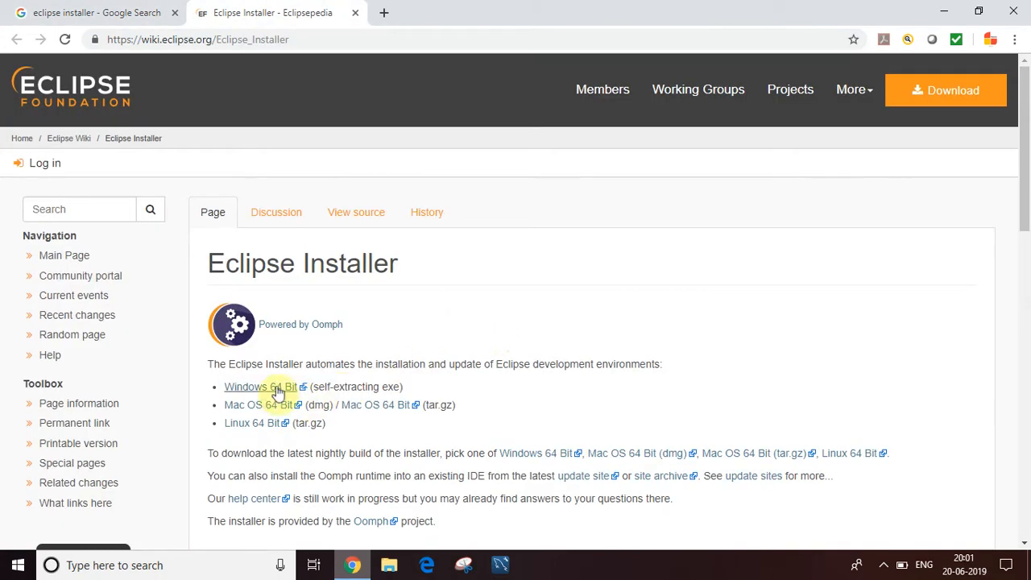
pyautogui.click(259, 391)
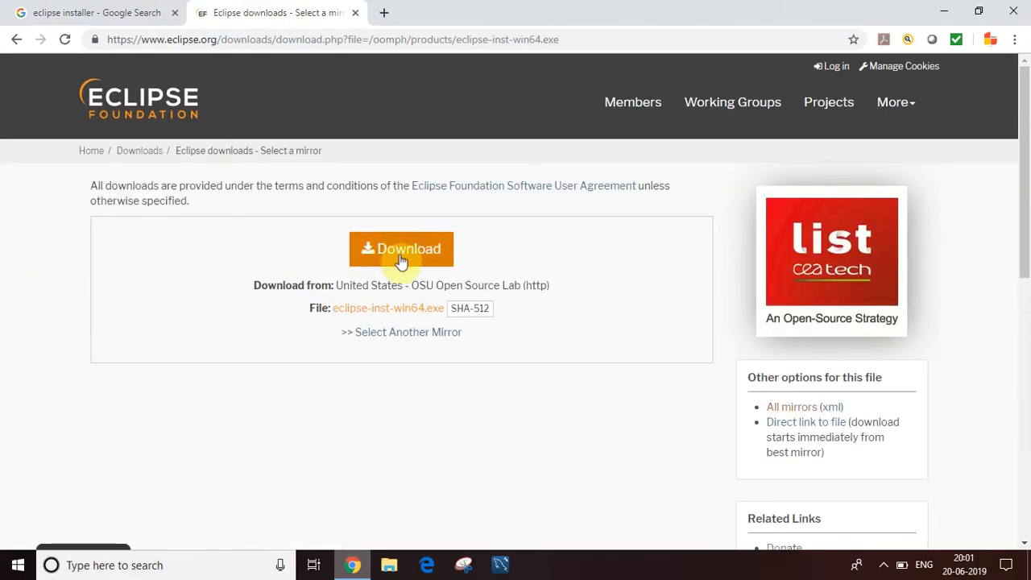
pyautogui.click(400, 258)
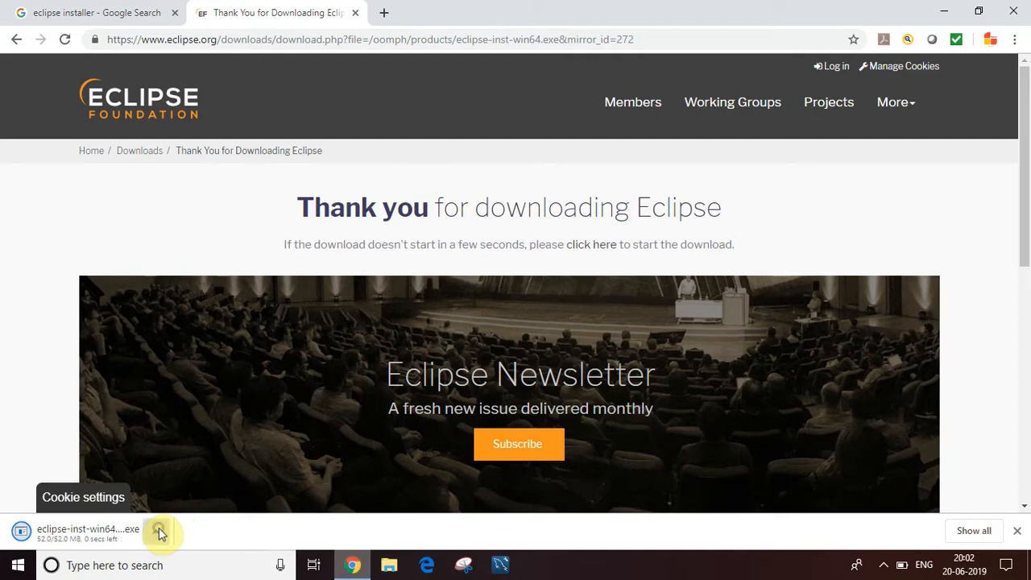
pyautogui.click(160, 533)
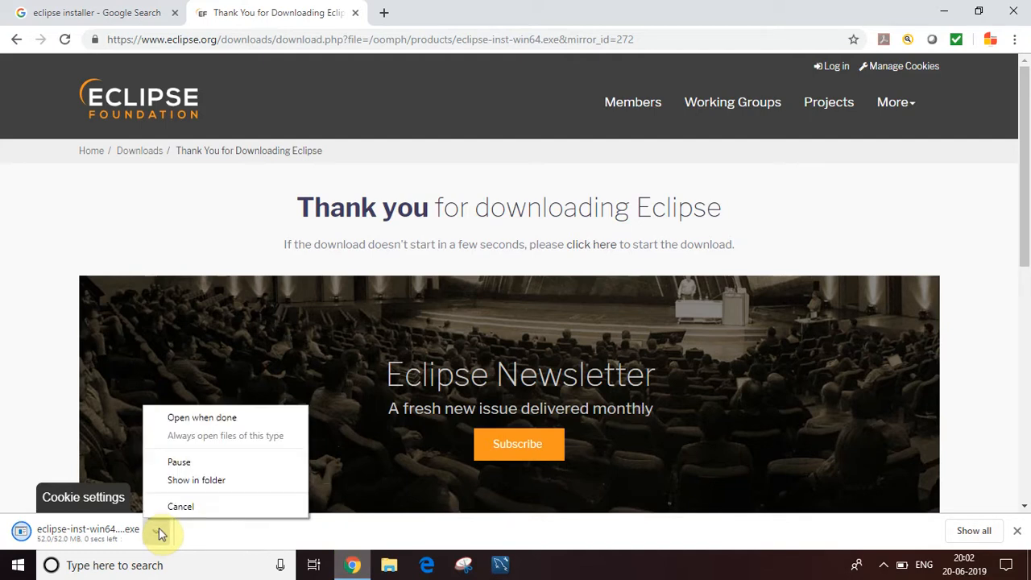
pyautogui.click(203, 419)
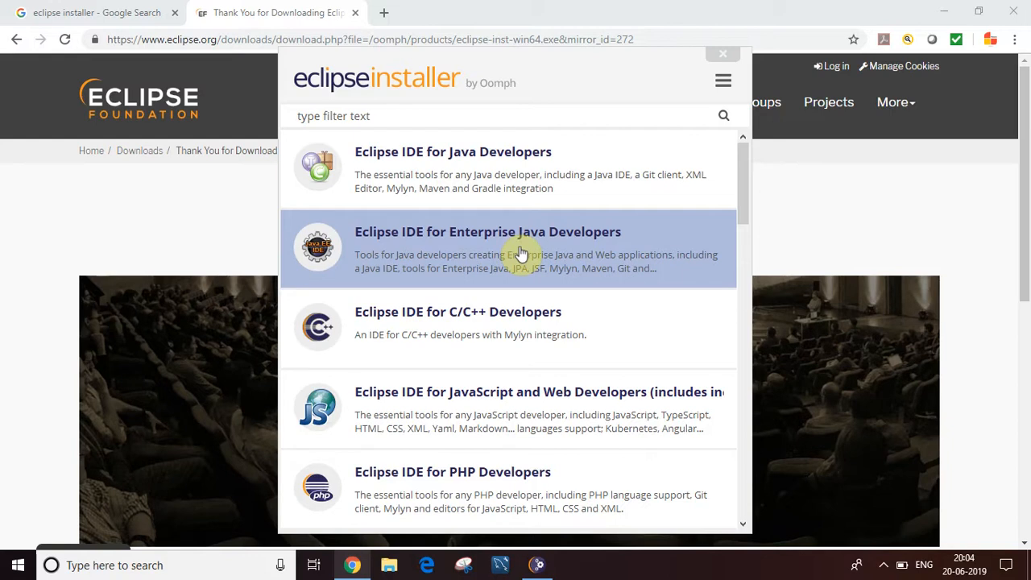
# Step: Choose the Eclipse IDE for Enterprise Java Developers package in the installer
pyautogui.click(520, 253)
pyautogui.click(521, 251)
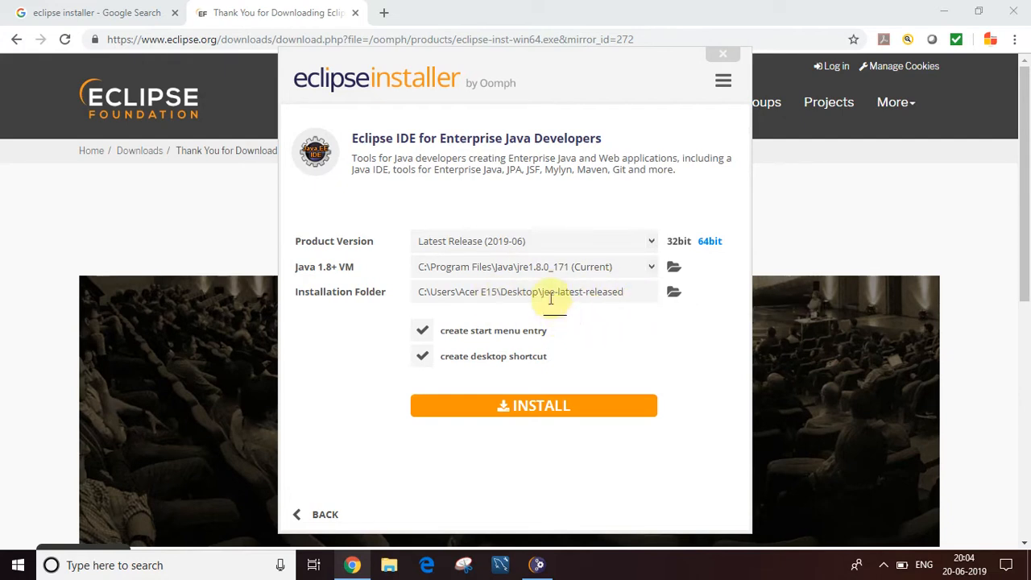
# Step: Create a new folder named eclipse on drive C: and select it as the installation folder
pyautogui.click(675, 296)
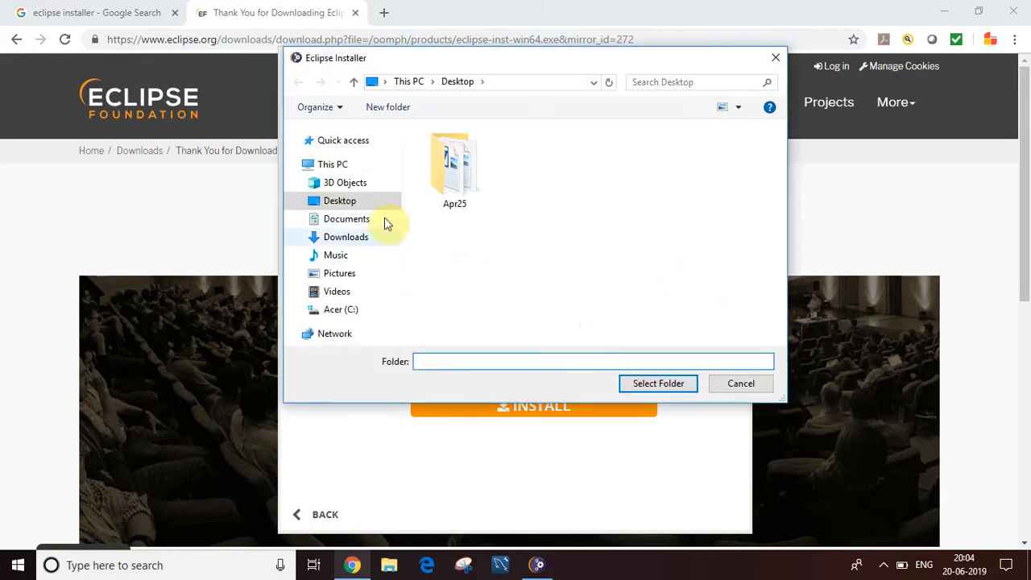
pyautogui.click(341, 316)
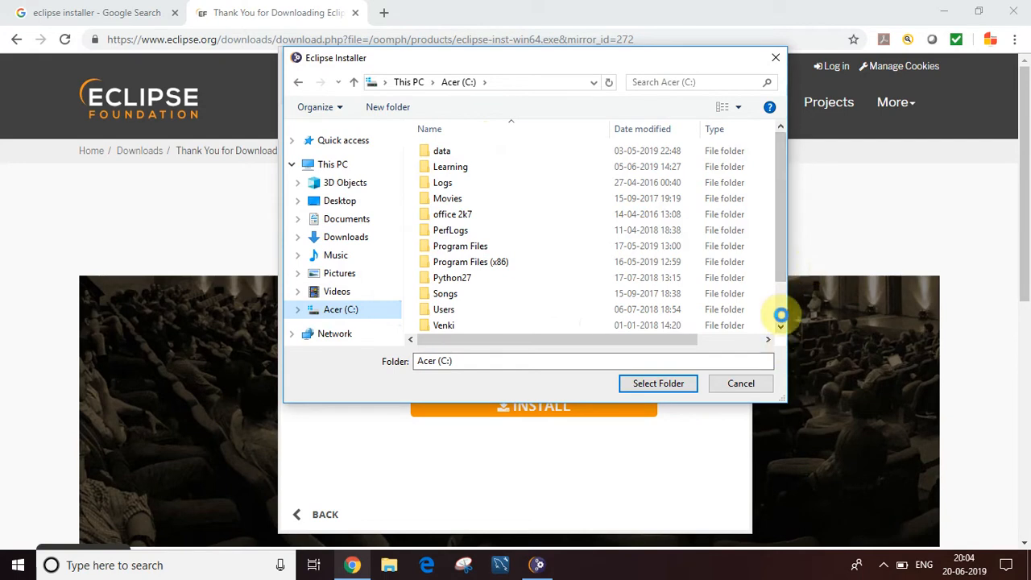
pyautogui.scroll(-1, 781, 313)
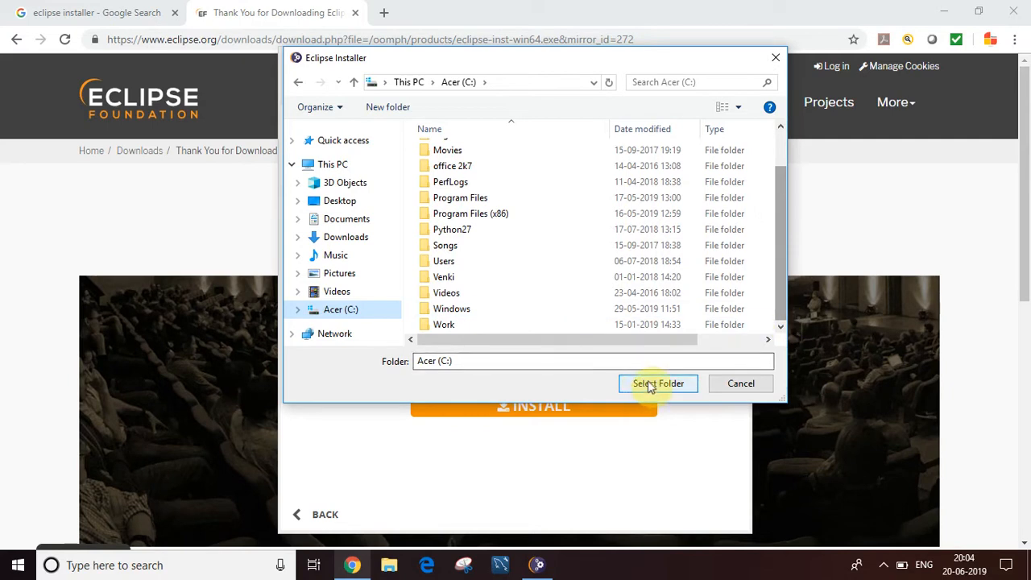
pyautogui.click(739, 107)
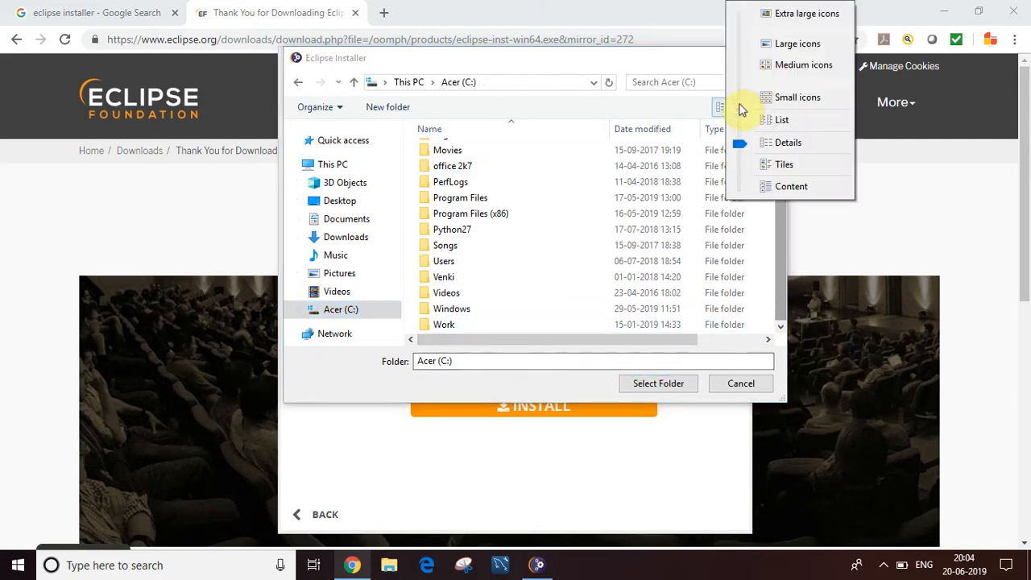
pyautogui.rightClick(765, 298)
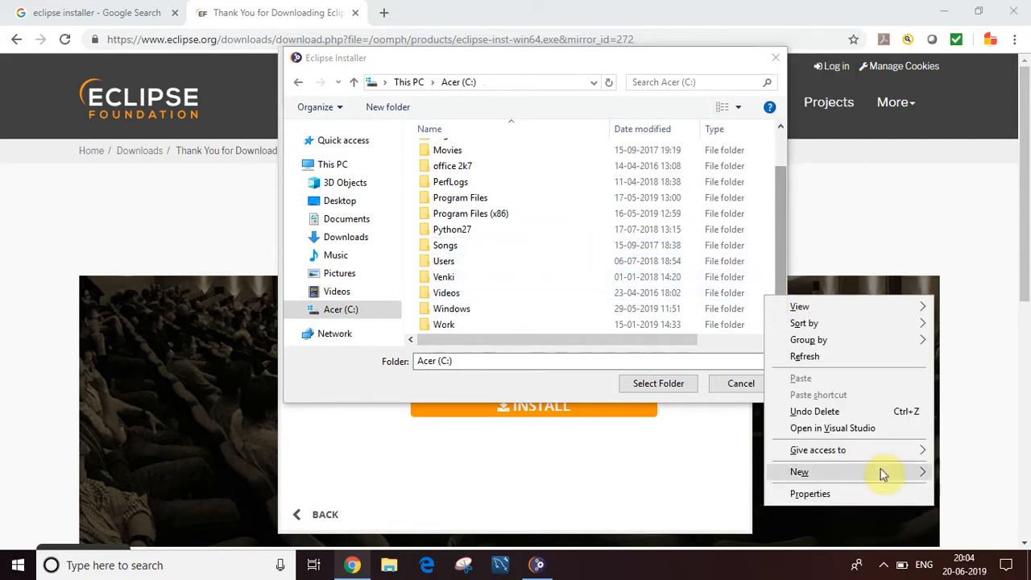
pyautogui.moveTo(882, 472)
pyautogui.click(734, 474)
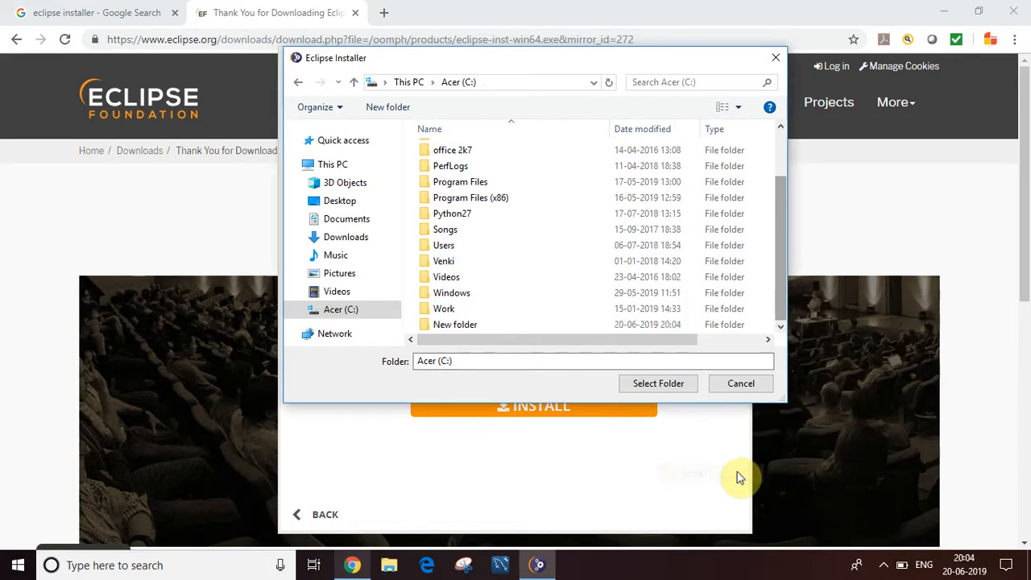
pyautogui.write('eclipse')
pyautogui.click(526, 319)
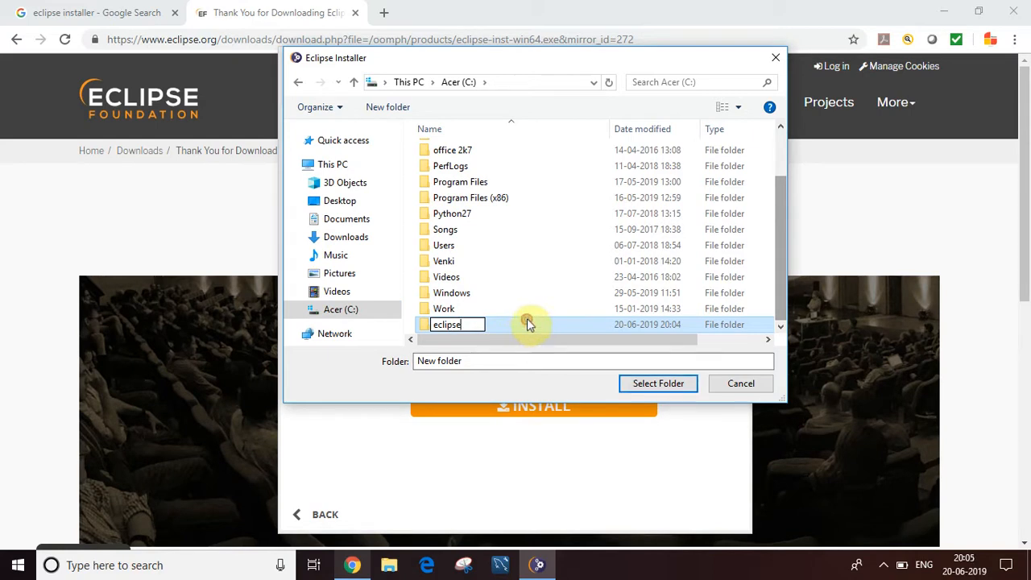
pyautogui.click(527, 318)
pyautogui.click(651, 385)
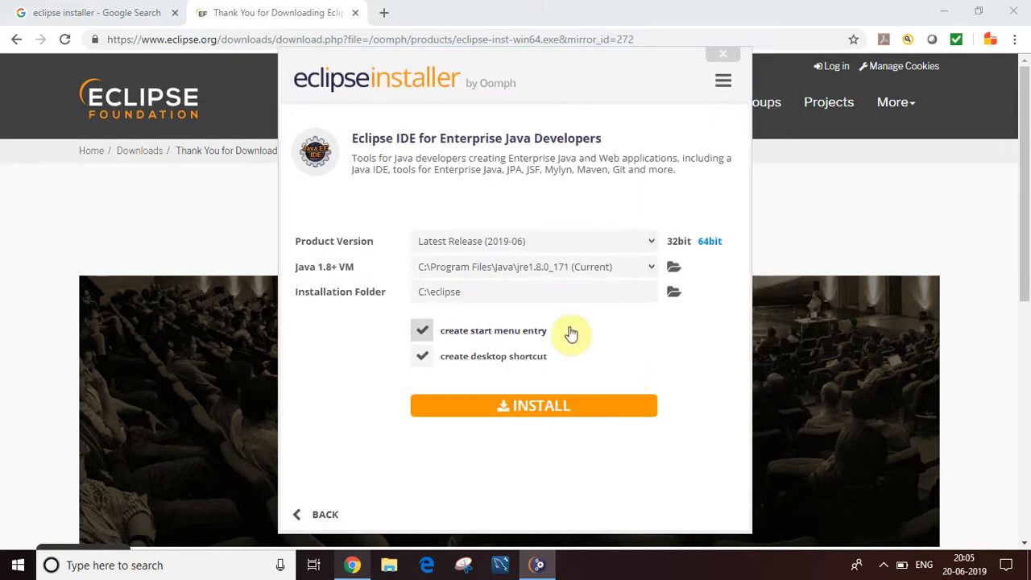
# Step: Start the installation, accepting the unsigned content with remember choice and trusting the Eclipse Foundation certificate
pyautogui.click(542, 405)
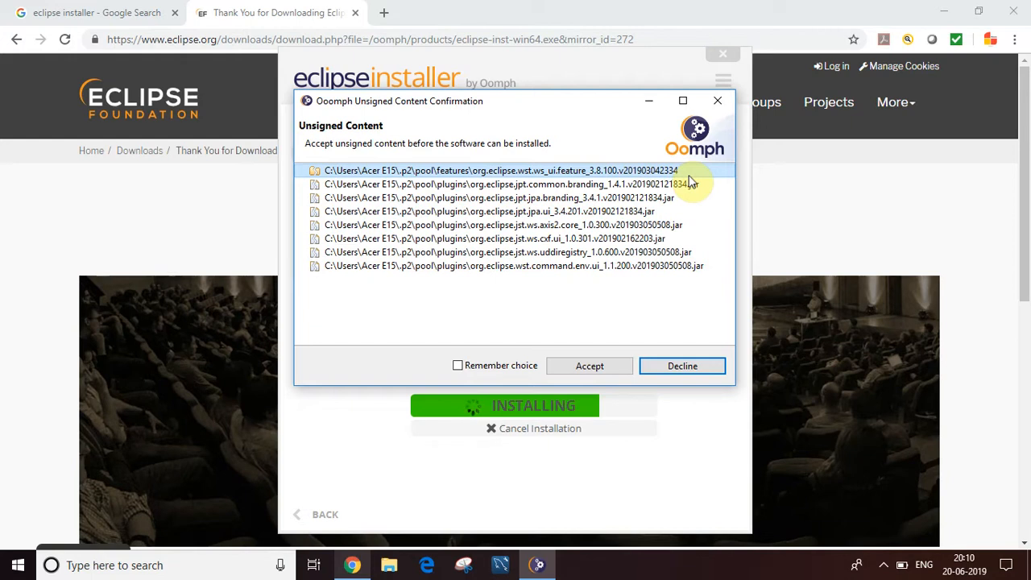
pyautogui.click(459, 368)
pyautogui.click(574, 366)
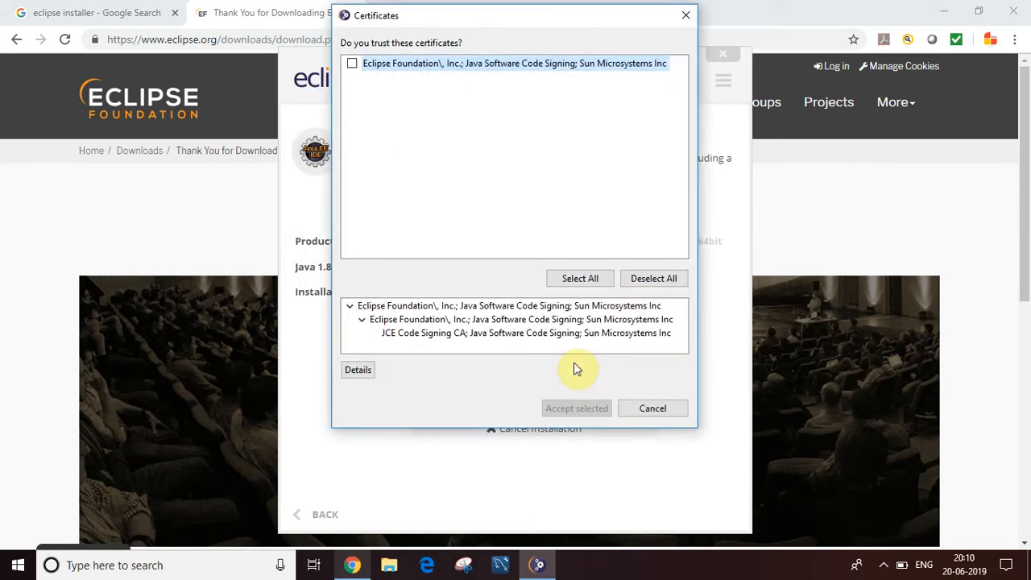
pyautogui.click(353, 65)
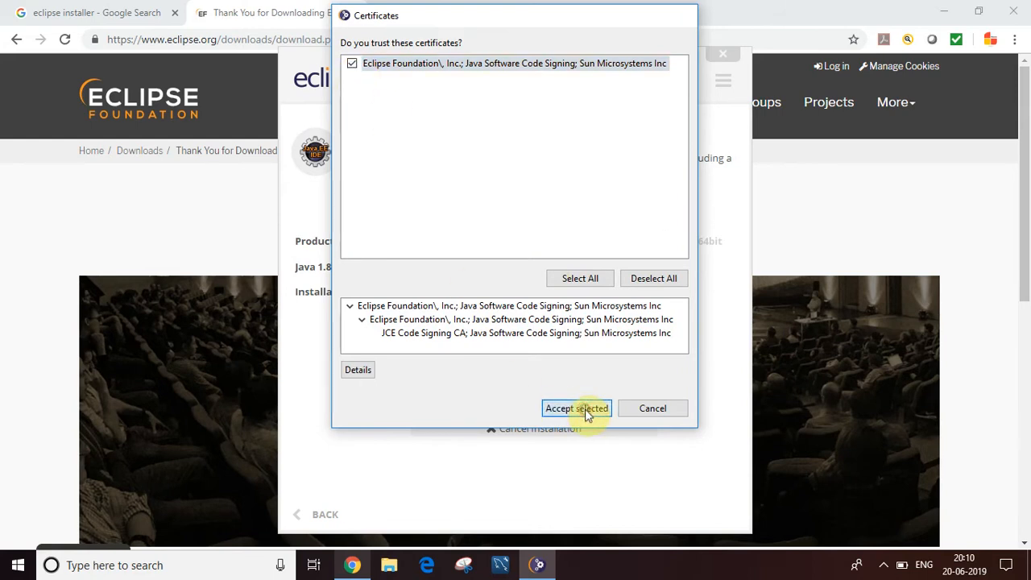
pyautogui.click(576, 408)
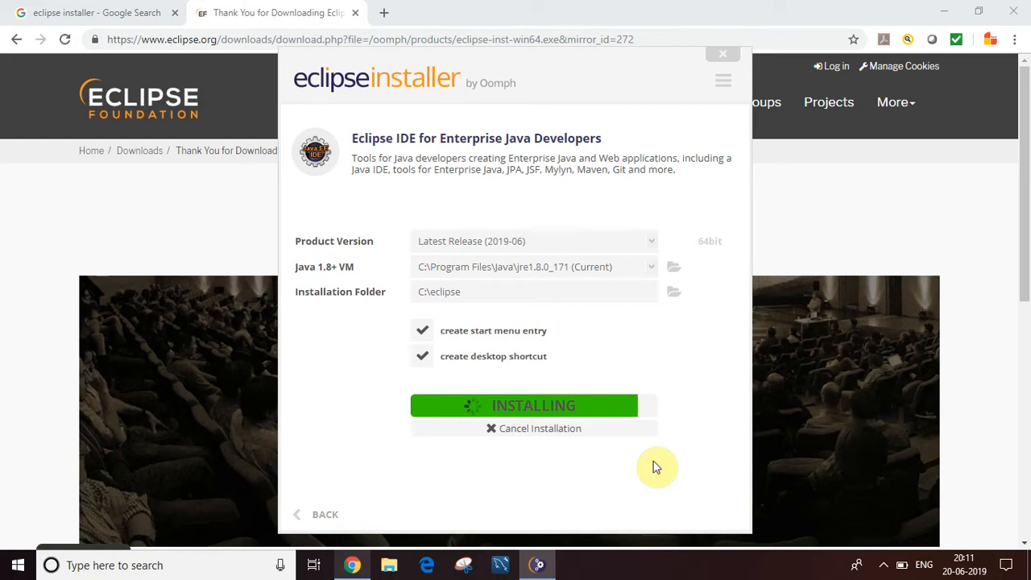
pyautogui.click(884, 565)
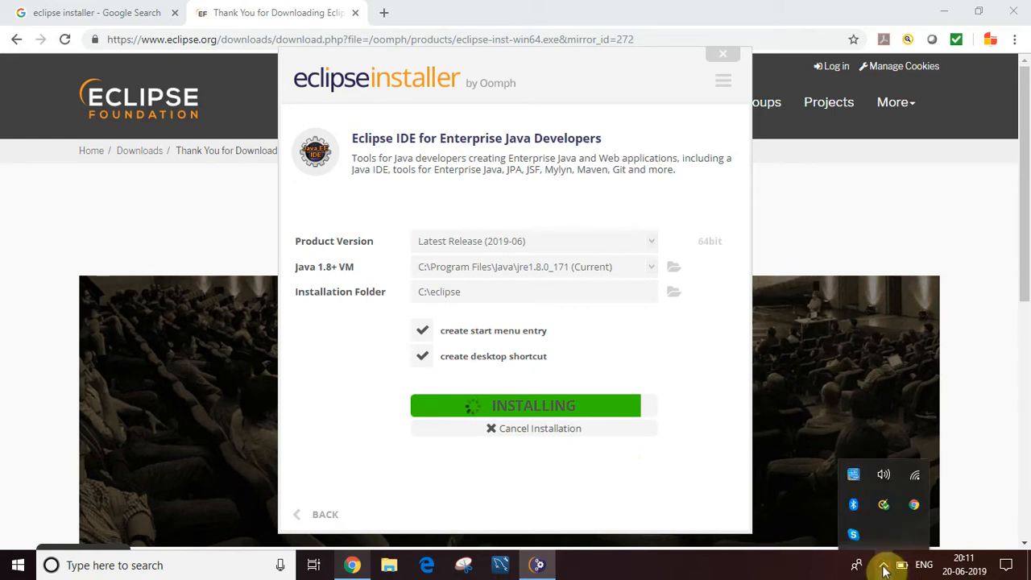
pyautogui.click(884, 568)
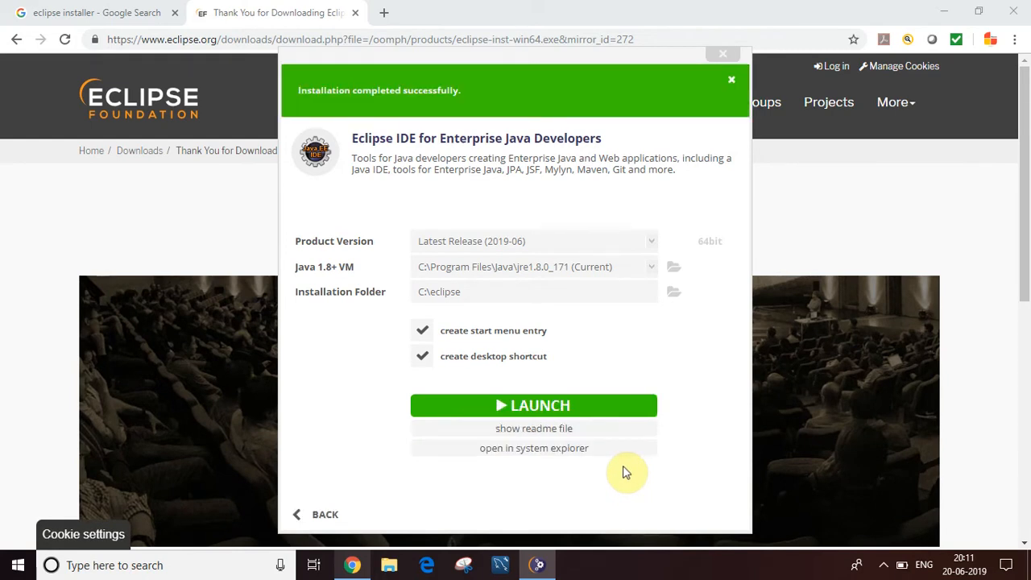
# Step: Launch Eclipse using a new Desktop folder named work as the workspace
pyautogui.click(564, 416)
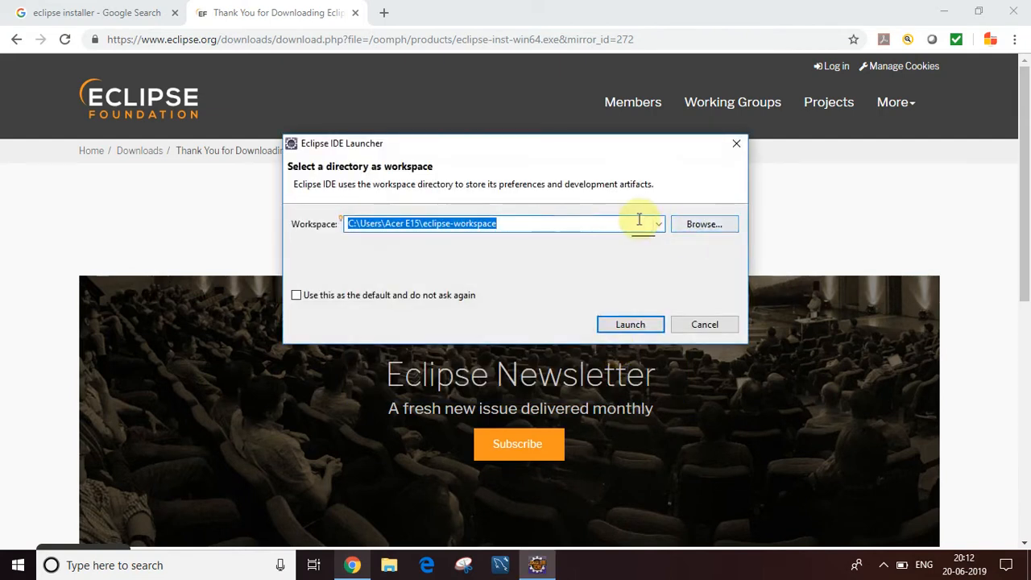
pyautogui.click(698, 227)
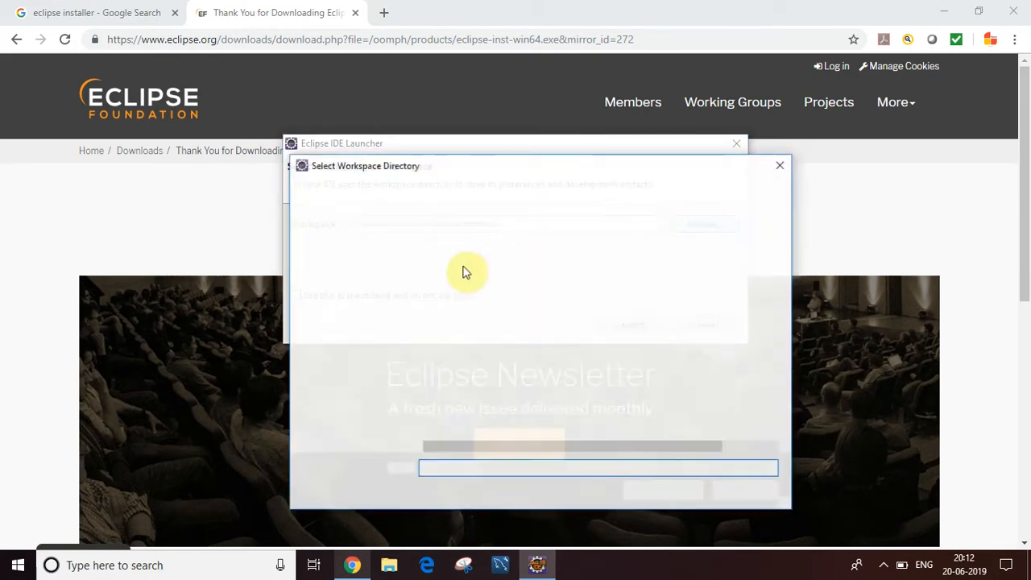
pyautogui.click(339, 274)
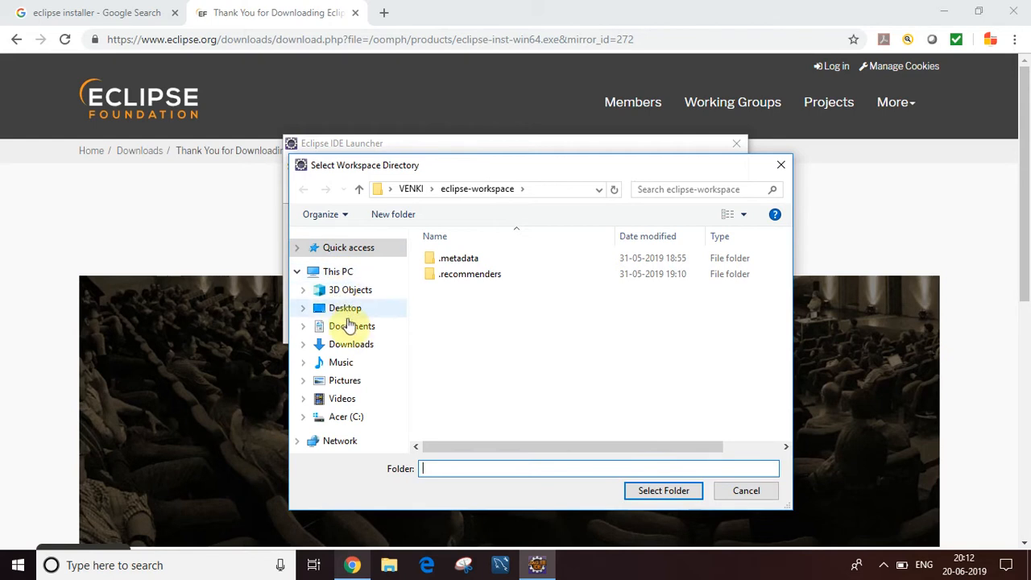
pyautogui.click(344, 310)
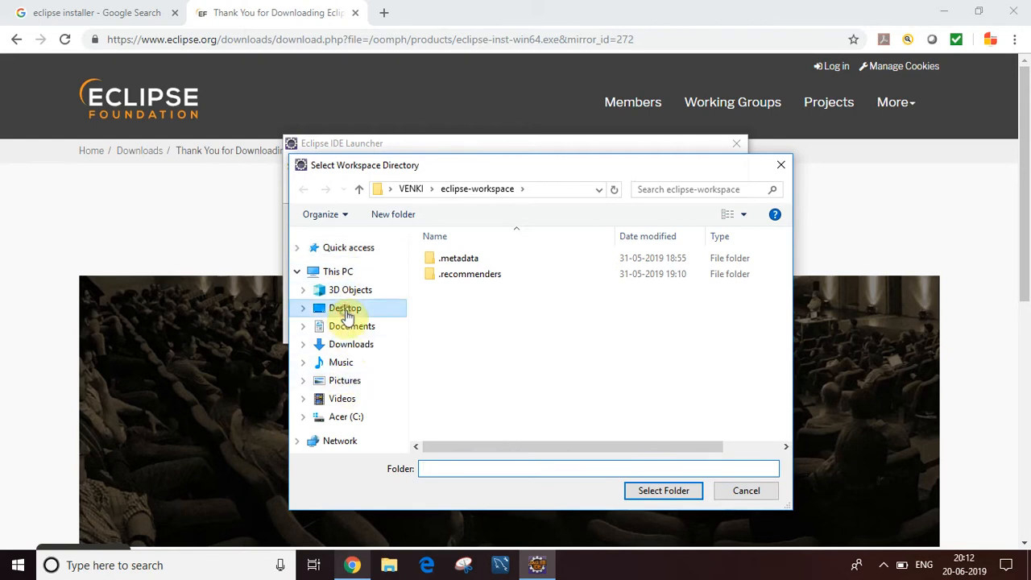
pyautogui.rightClick(500, 359)
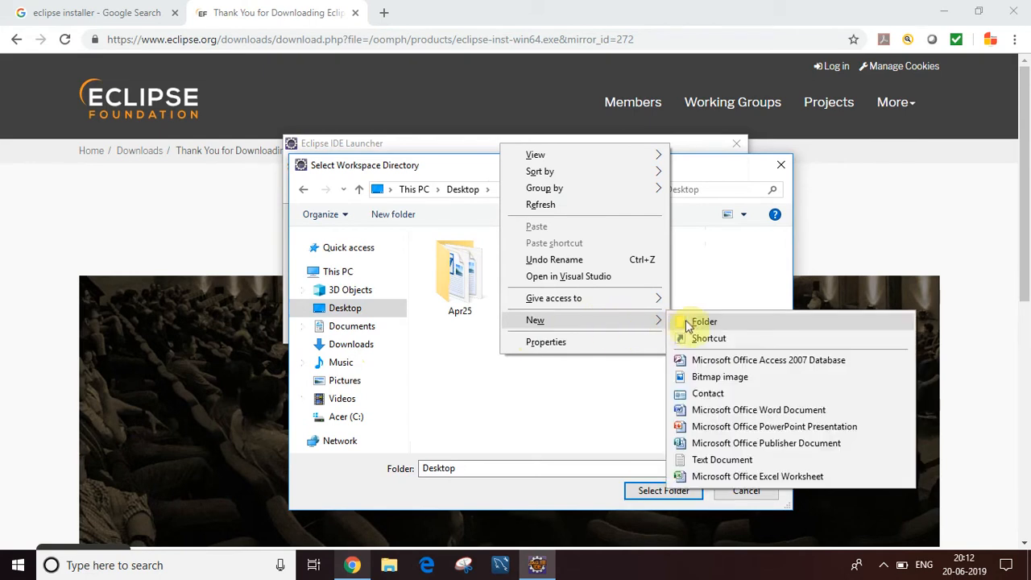
pyautogui.click(690, 322)
pyautogui.write('work')
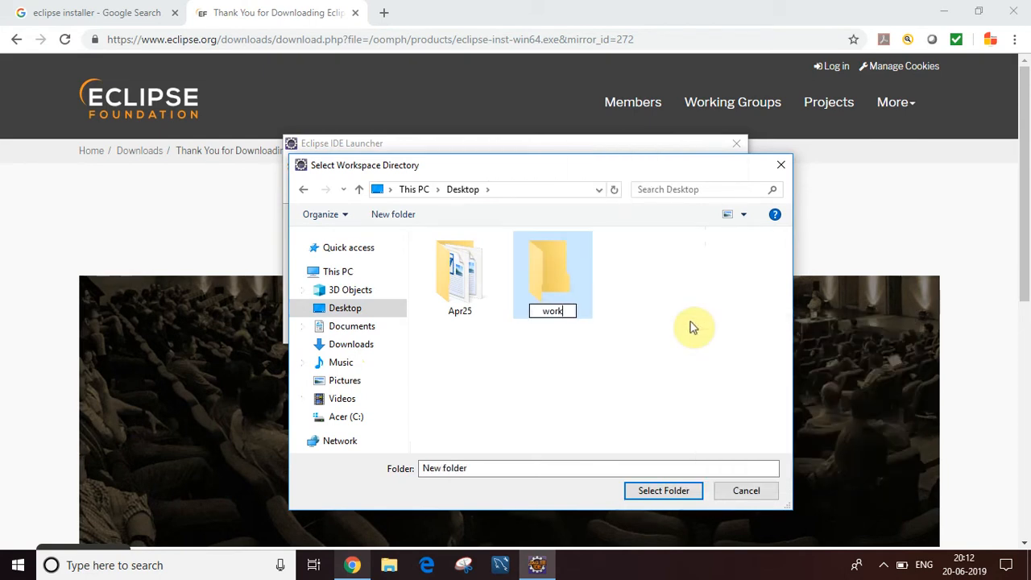
pyautogui.click(718, 346)
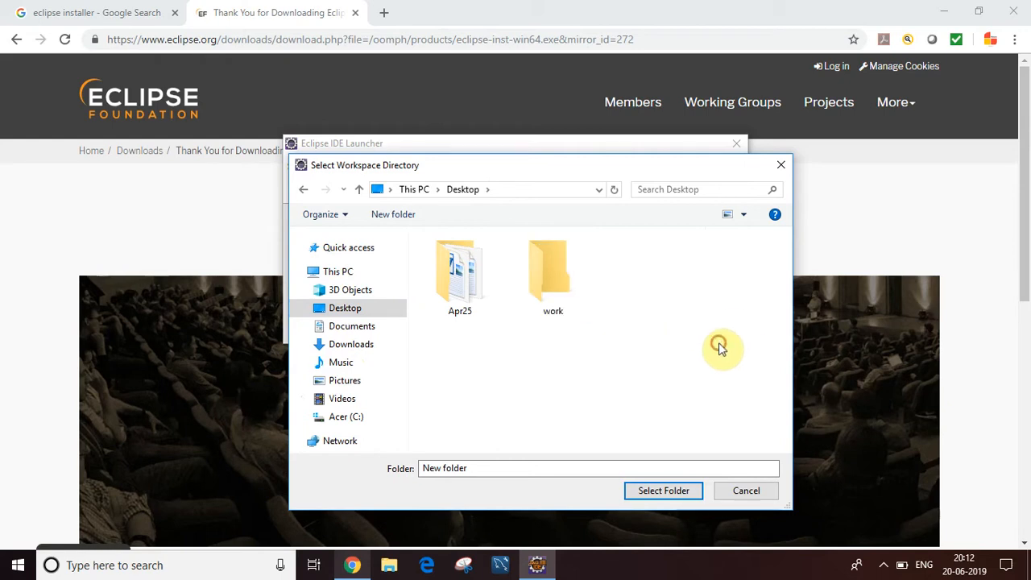
pyautogui.click(587, 299)
pyautogui.click(662, 491)
pyautogui.click(632, 323)
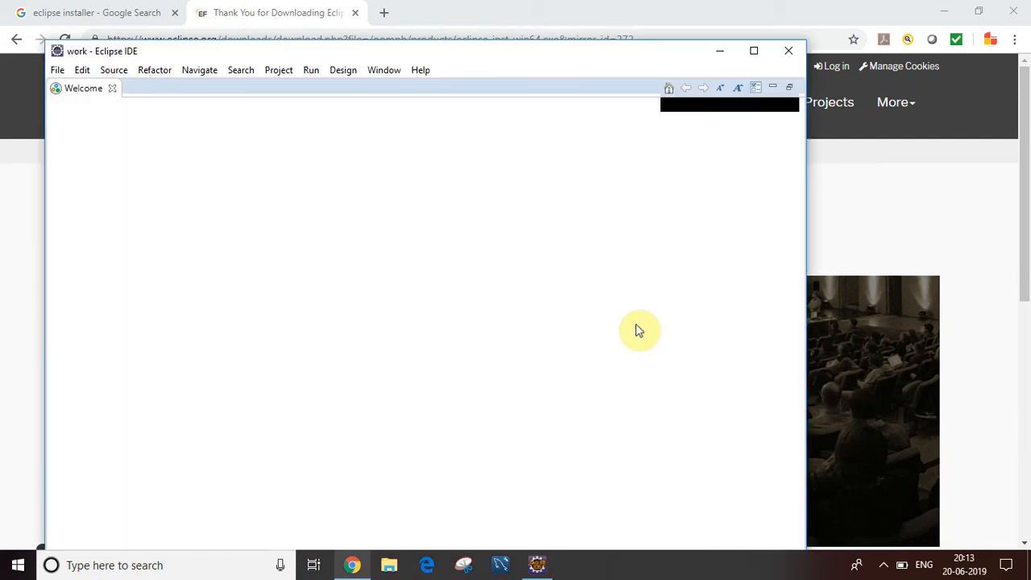
# Step: Maximize the IDE window and close the Welcome page to reach the workbench
pyautogui.click(755, 52)
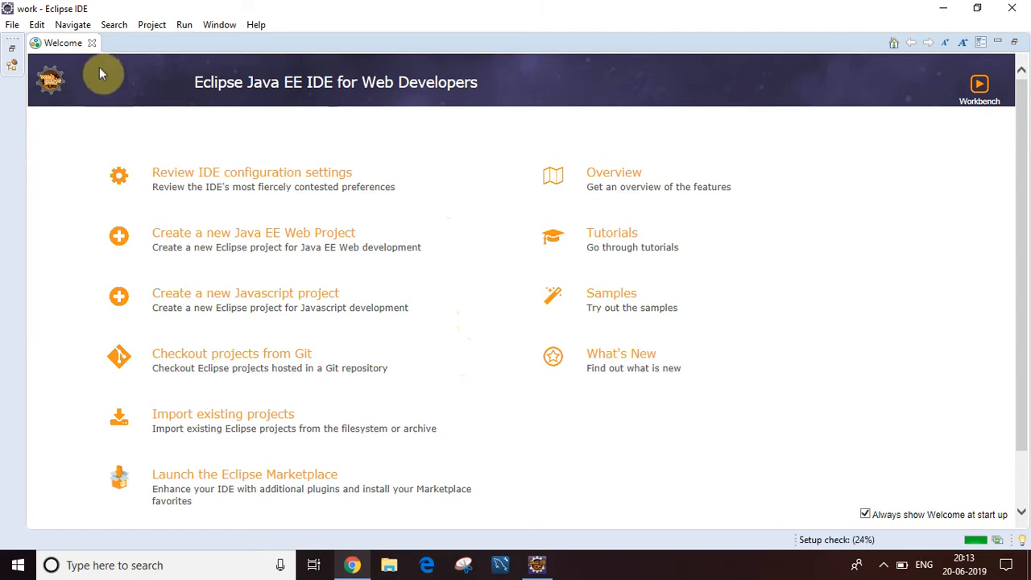
pyautogui.click(93, 44)
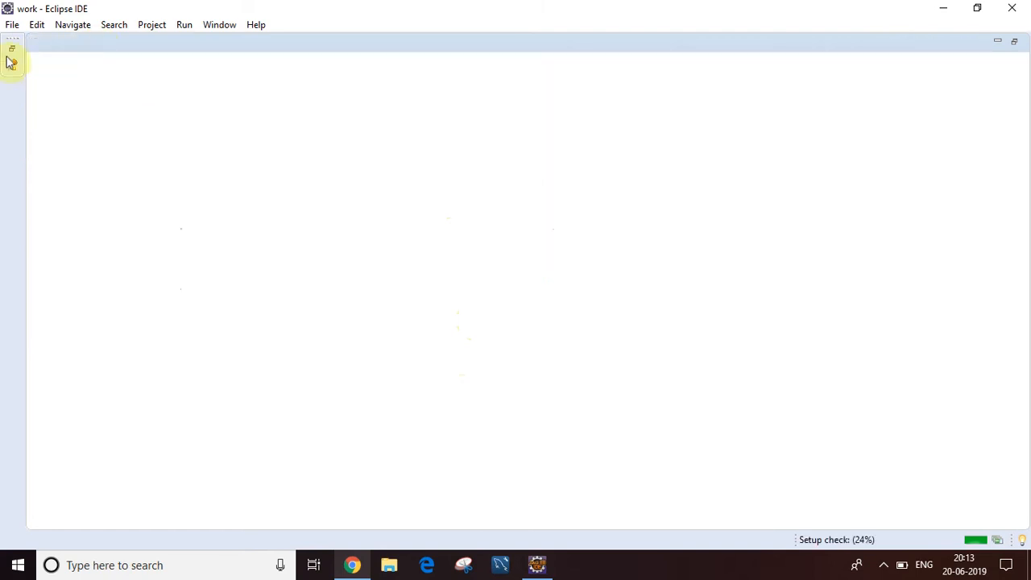
pyautogui.click(13, 48)
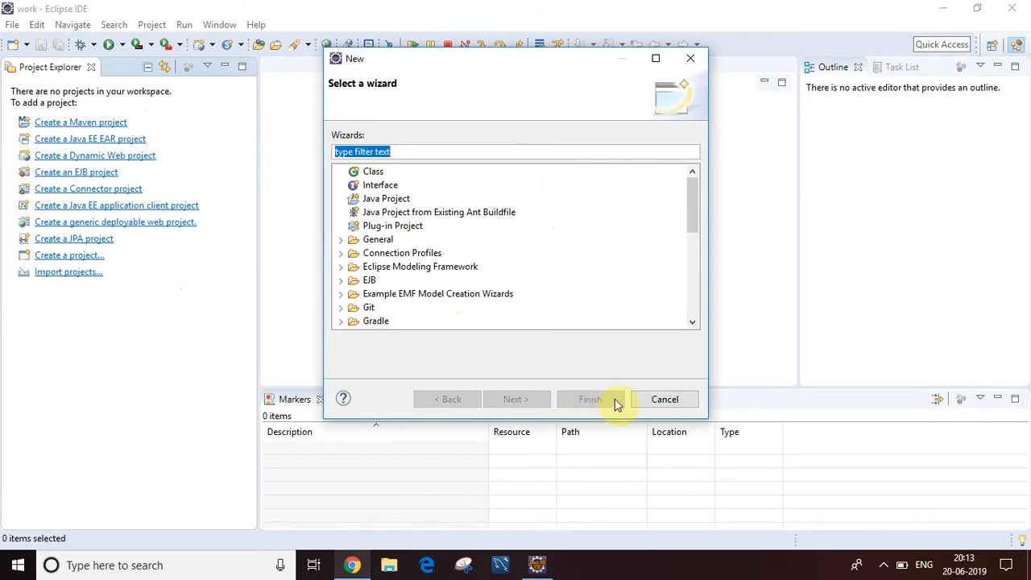
# Step: Create a new Java project named HelloWorld, declining to open the Java perspective
pyautogui.click(658, 398)
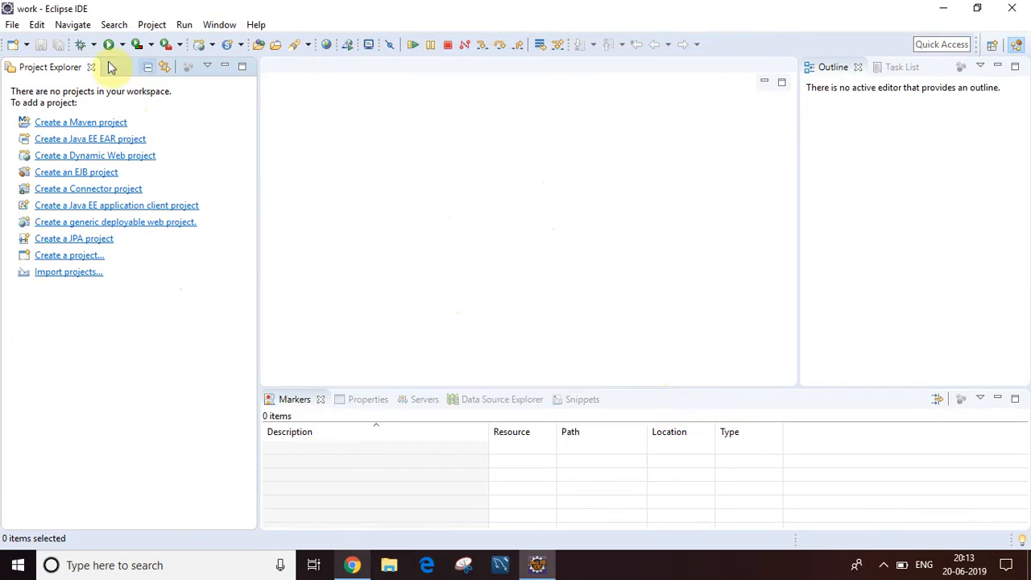
pyautogui.click(12, 24)
pyautogui.moveTo(181, 44)
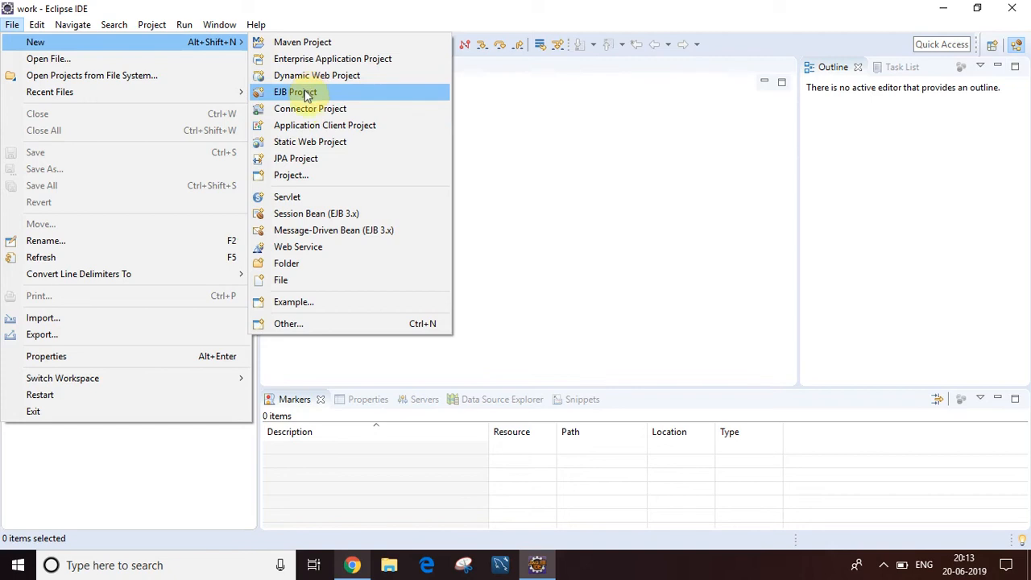
pyautogui.click(286, 176)
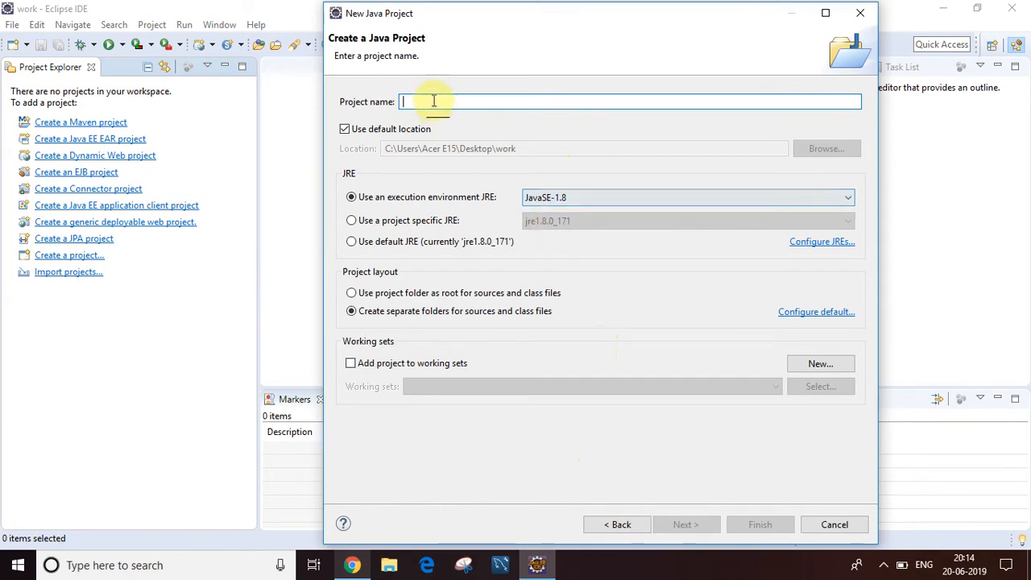
pyautogui.write('Hel')
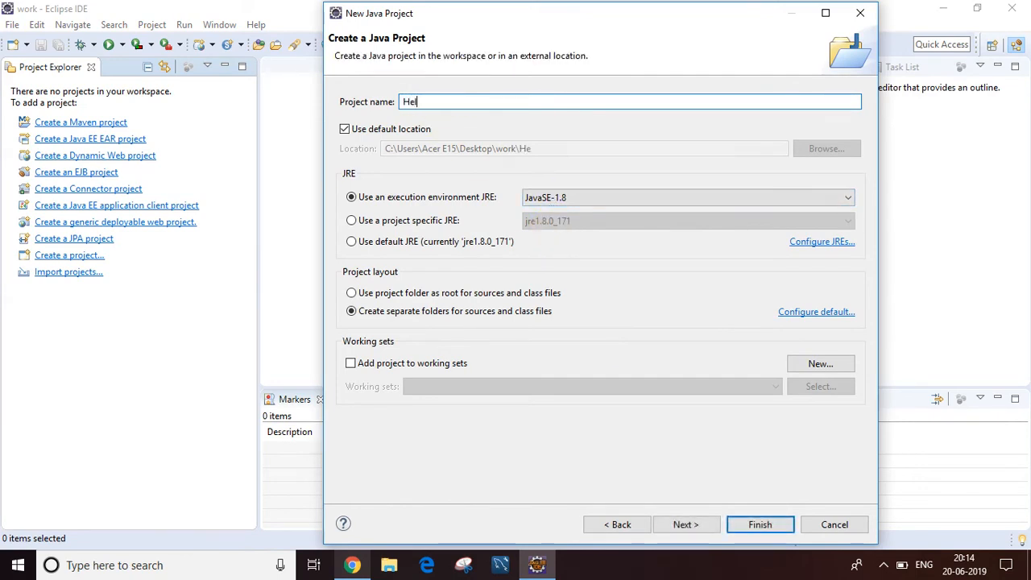
pyautogui.write('loWorld')
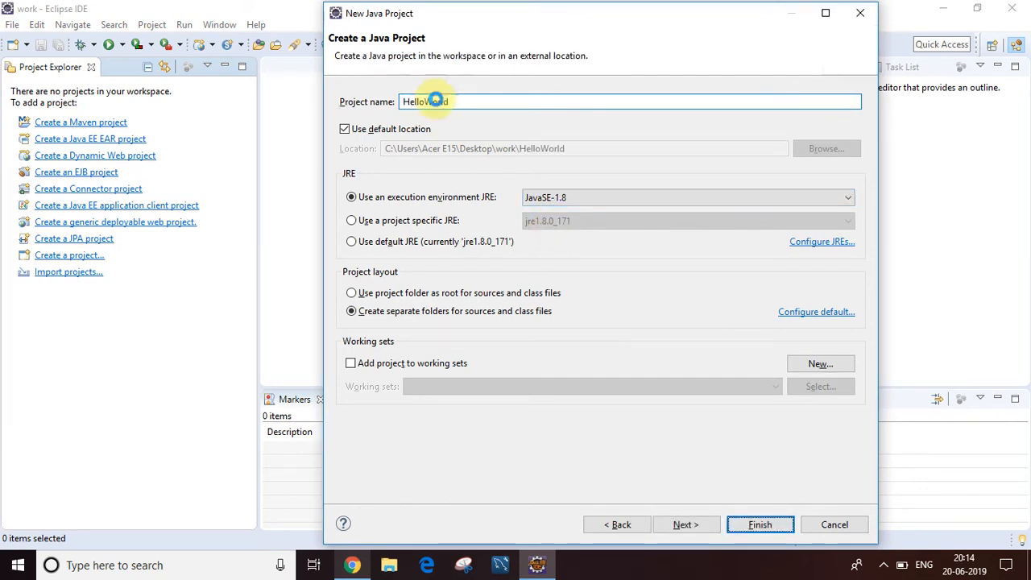
pyautogui.press('Return')
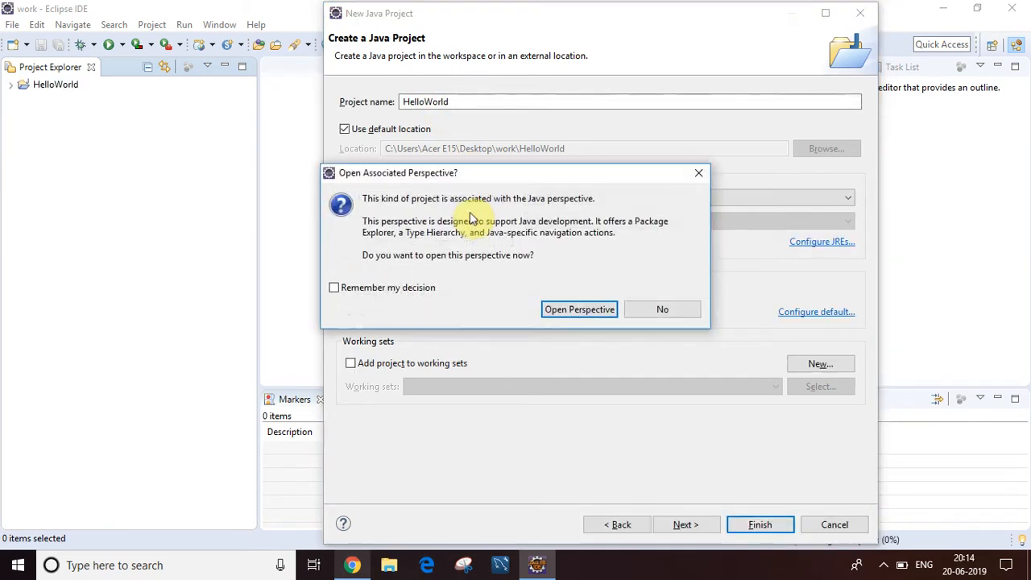
pyautogui.click(644, 315)
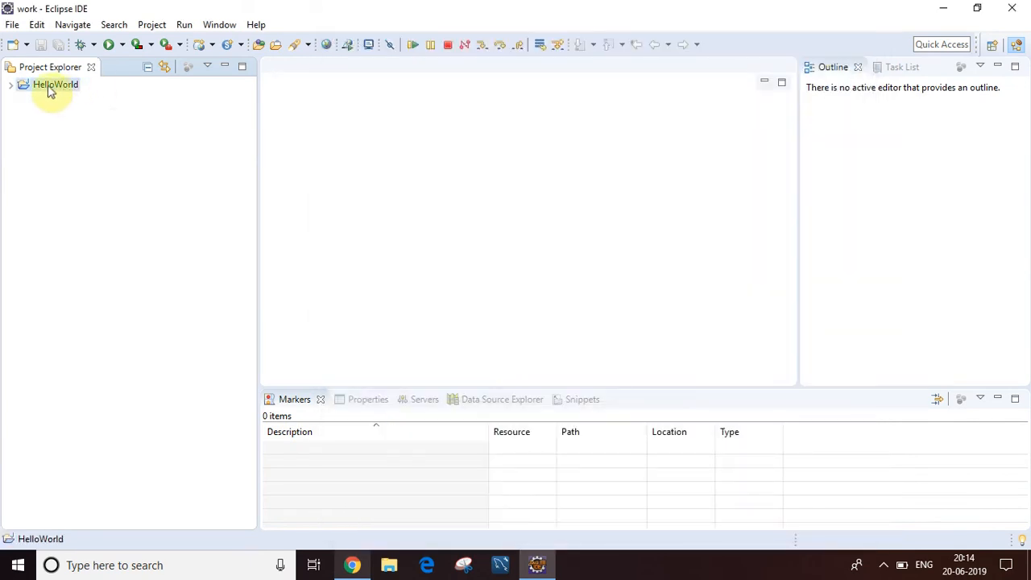
# Step: Create a public class named Testing in package com.easylearn inside the HelloWorld project's src folder
pyautogui.click(11, 86)
pyautogui.click(22, 114)
pyautogui.click(51, 114)
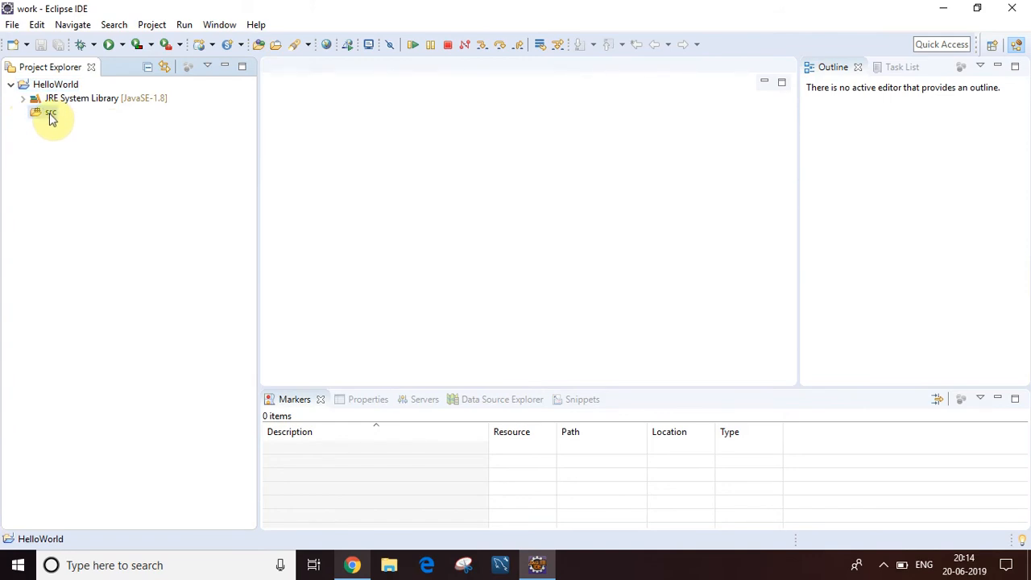
pyautogui.rightClick(51, 116)
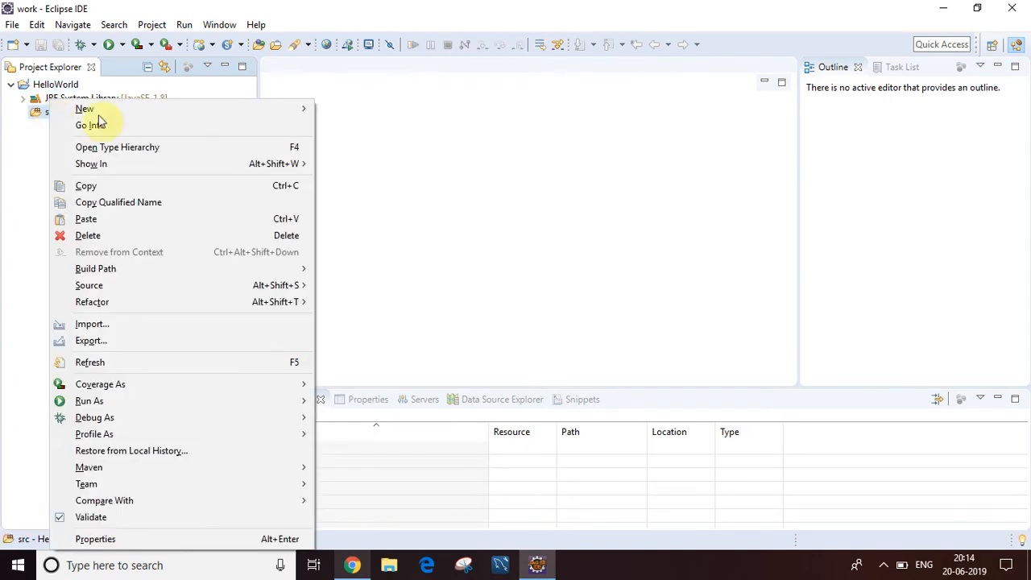
pyautogui.moveTo(193, 113)
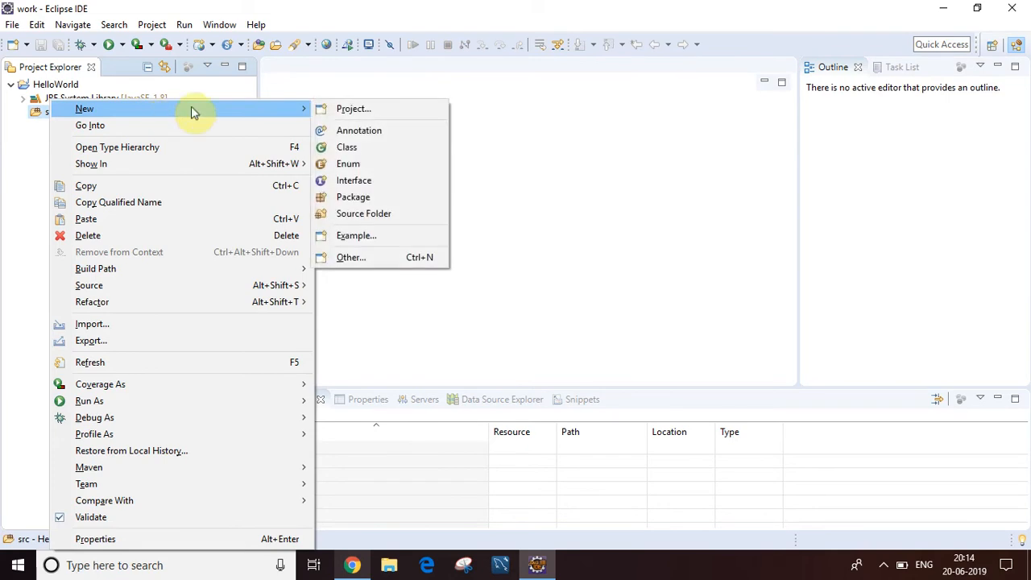
pyautogui.click(342, 147)
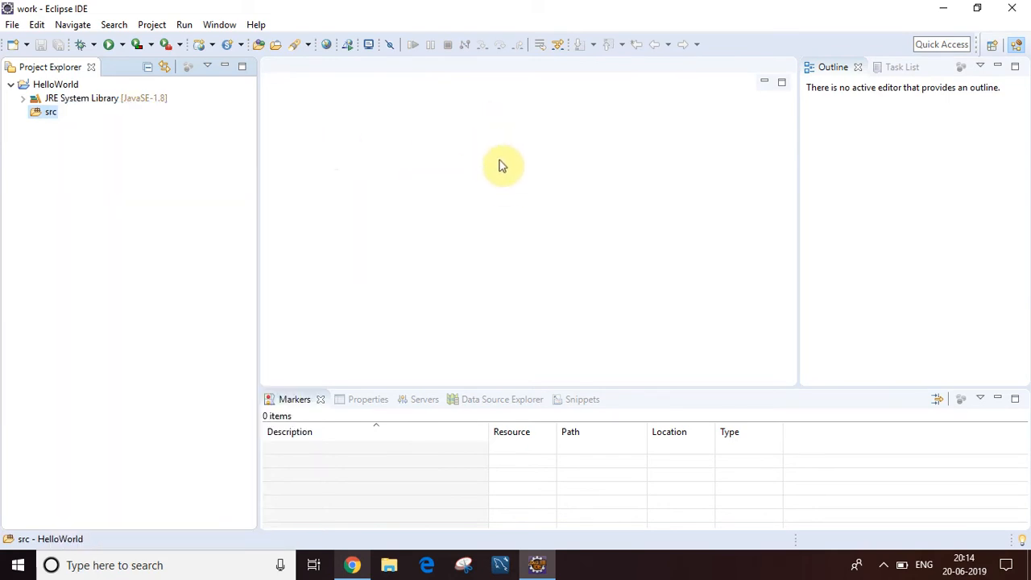
pyautogui.click(450, 114)
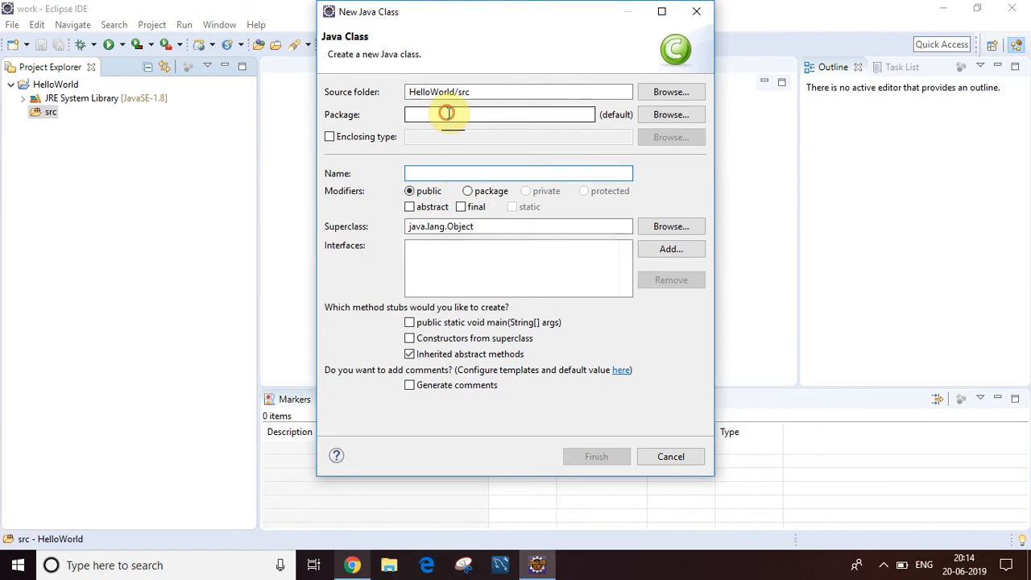
pyautogui.write('com.easylearn')
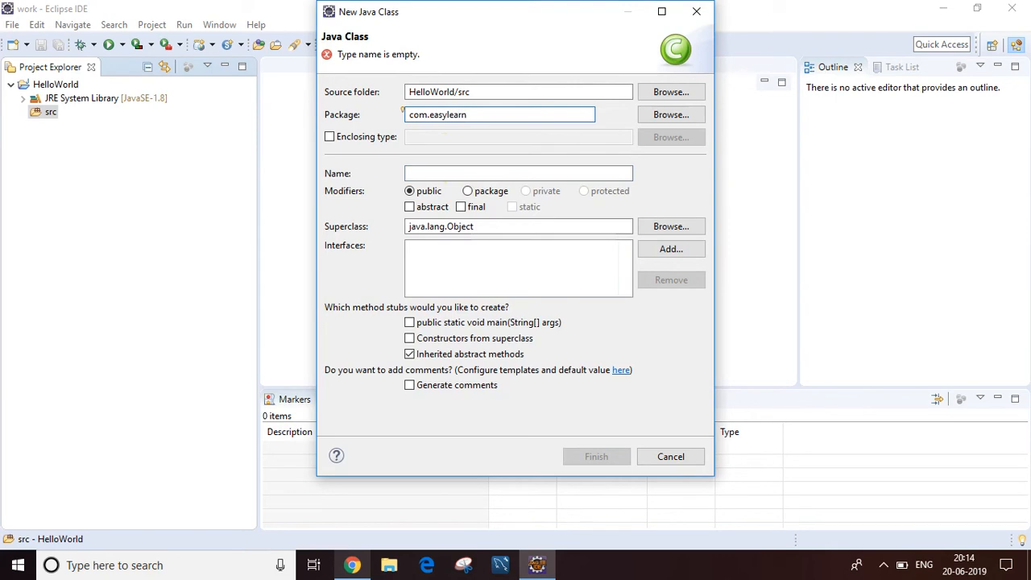
pyautogui.click(435, 171)
pyautogui.write('Testing')
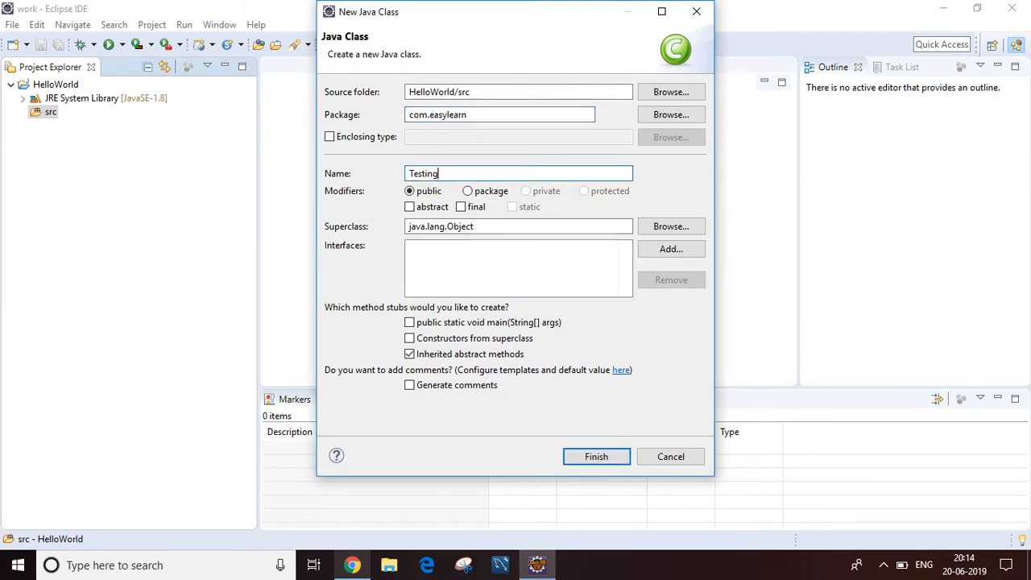
pyautogui.click(597, 459)
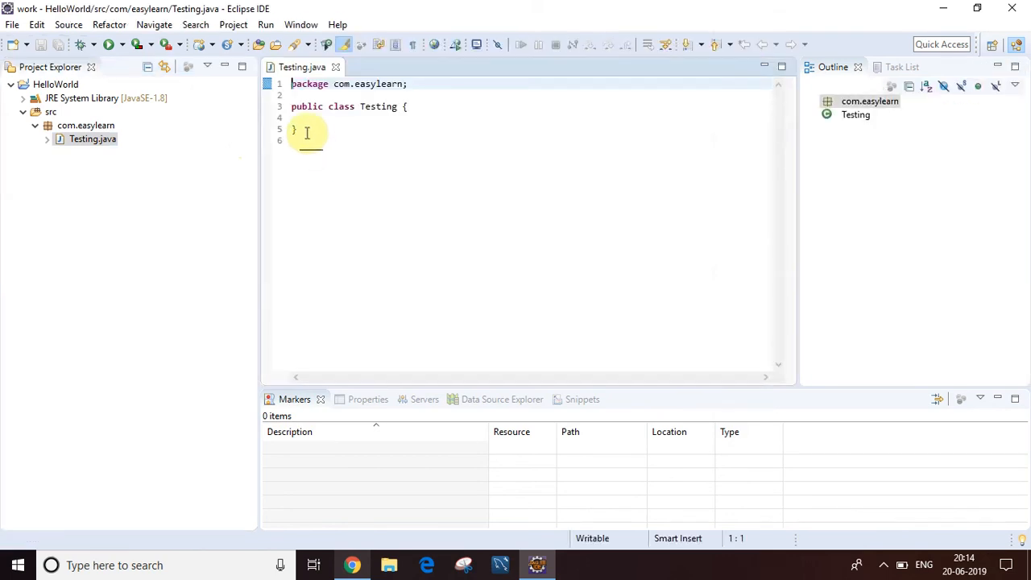
# Step: Insert a main method into the Testing class using the main code template
pyautogui.click(319, 122)
pyautogui.press('Return')
pyautogui.press('Return')
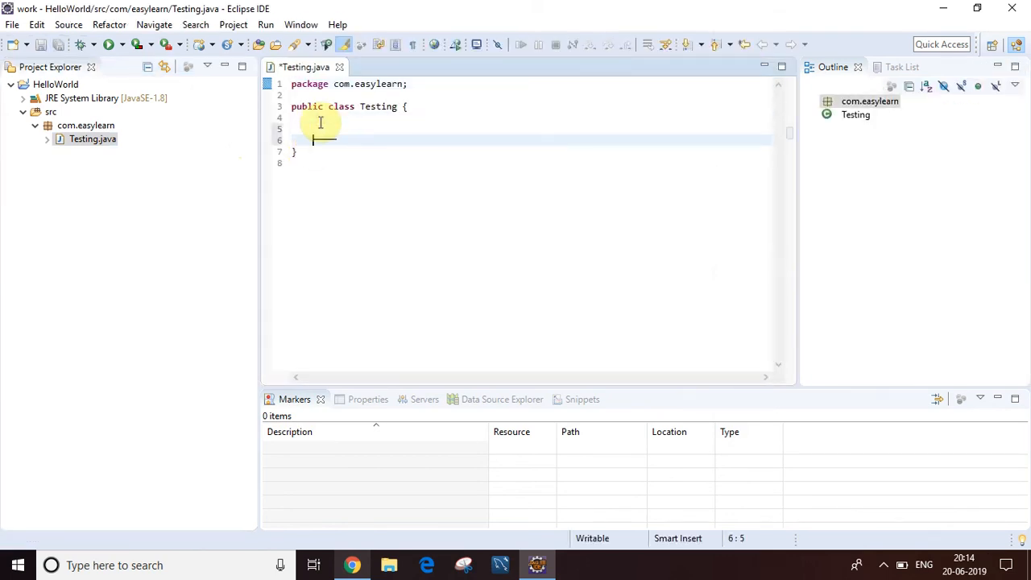
pyautogui.write('main')
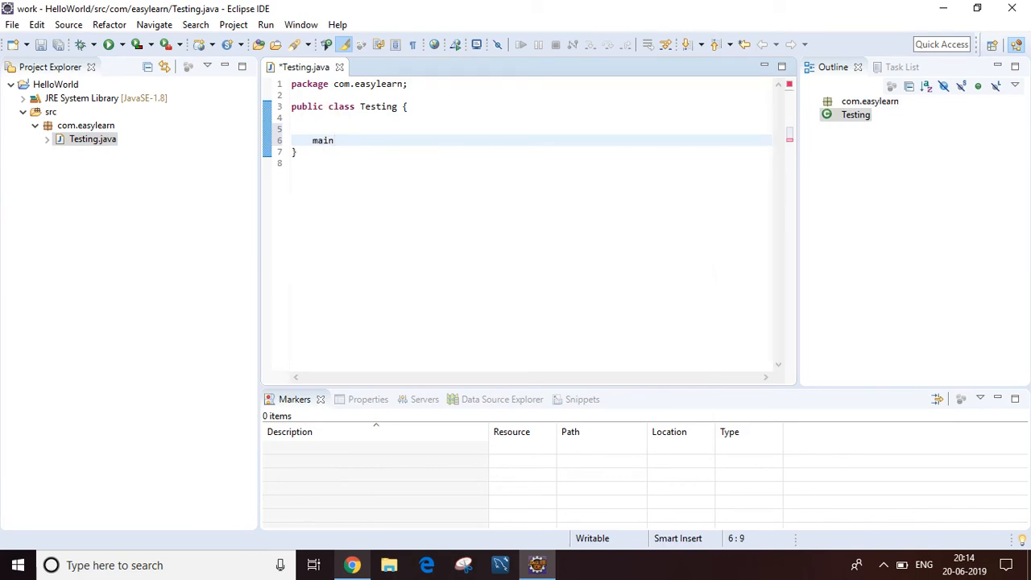
pyautogui.hotkey('ctrl', 'space')
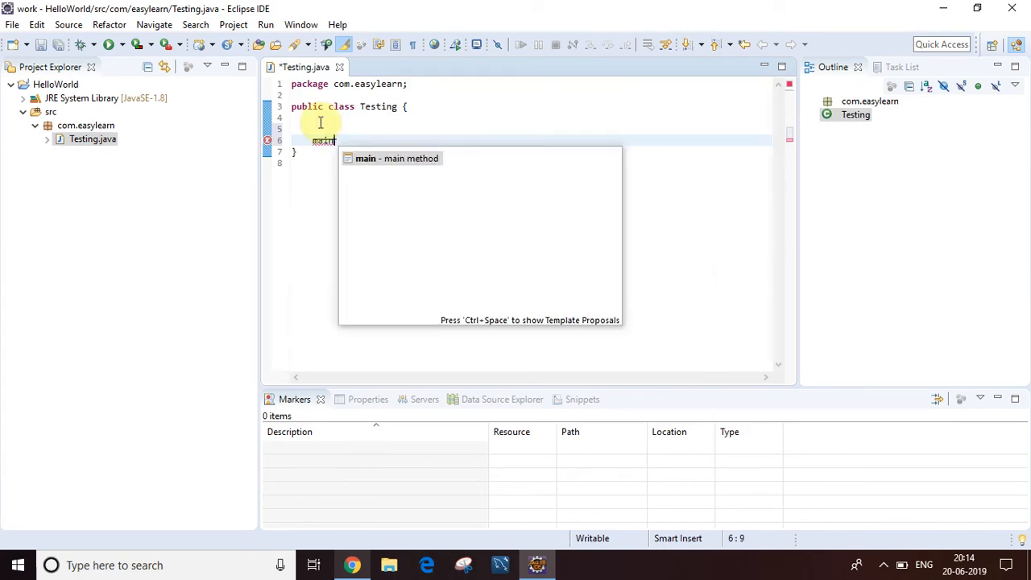
pyautogui.press('Return')
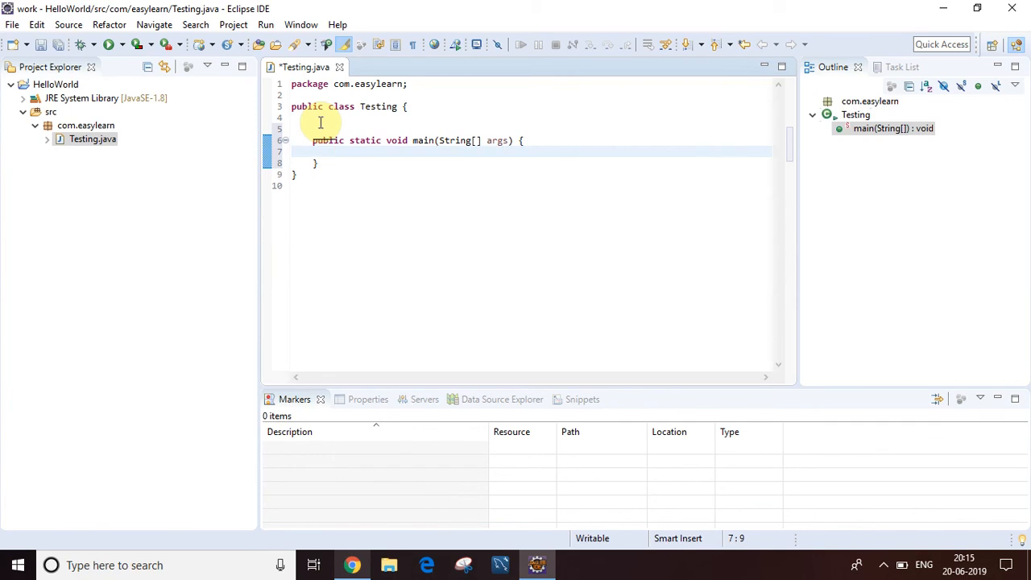
# Step: Add a System.out.println statement printing "Hello World!!" inside main using the sysout template, and save the file
pyautogui.write('syso')
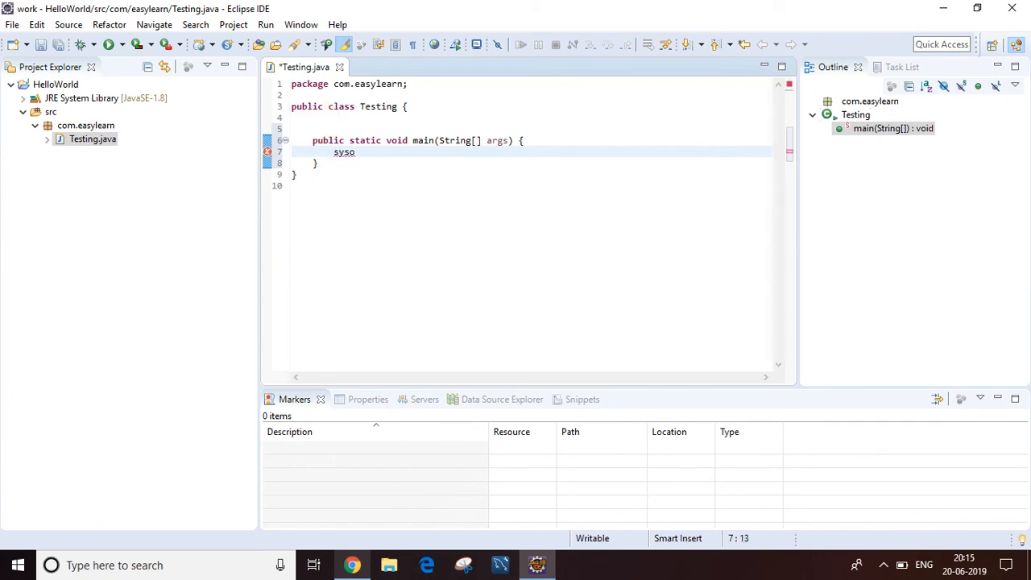
pyautogui.write('ut')
pyautogui.hotkey('ctrl', 'space')
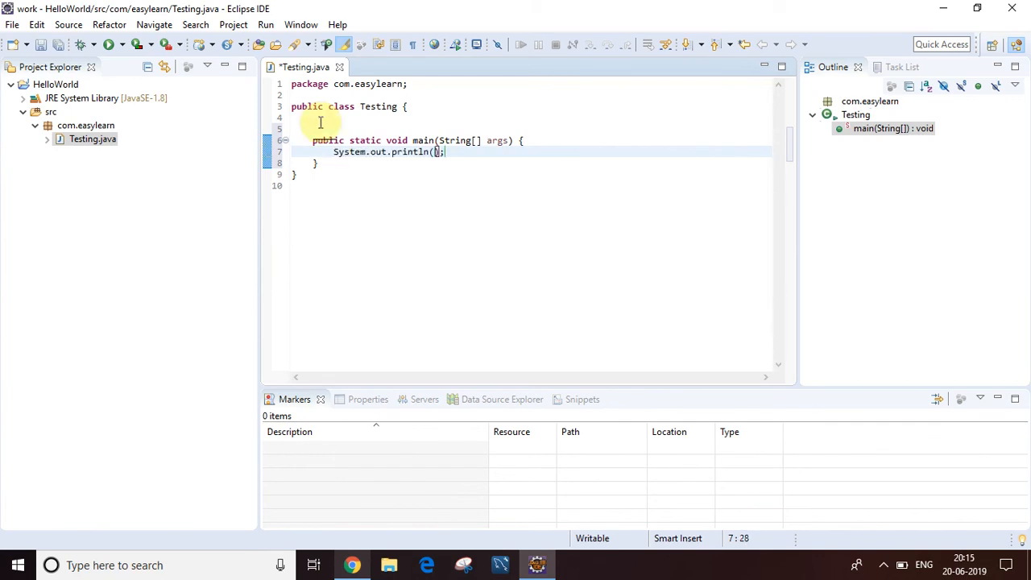
pyautogui.write('"Hello')
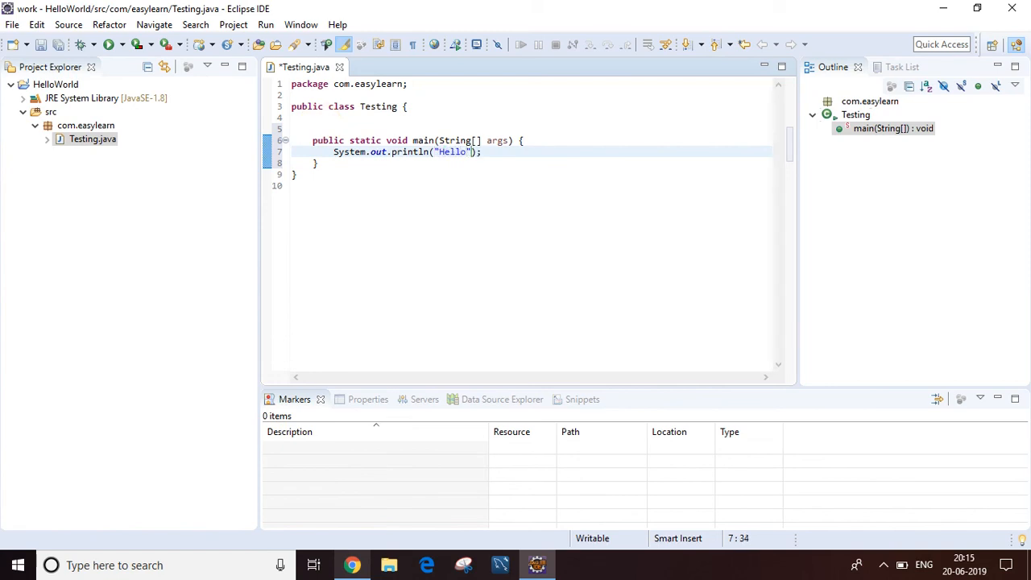
pyautogui.write(' World!!')
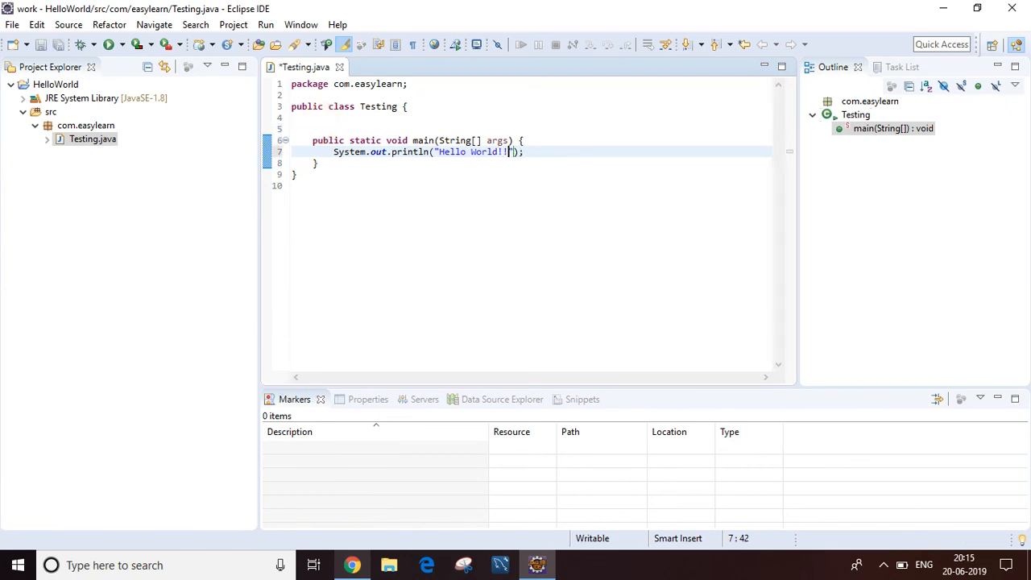
pyautogui.hotkey('ctrl', 's')
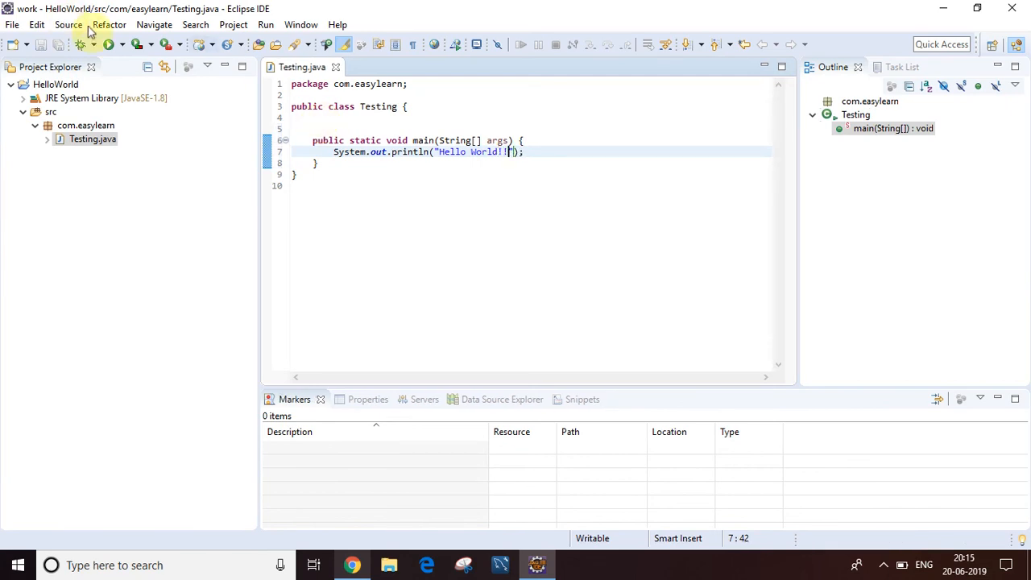
# Step: Run the Testing class as a Java application and check its console output
pyautogui.click(110, 46)
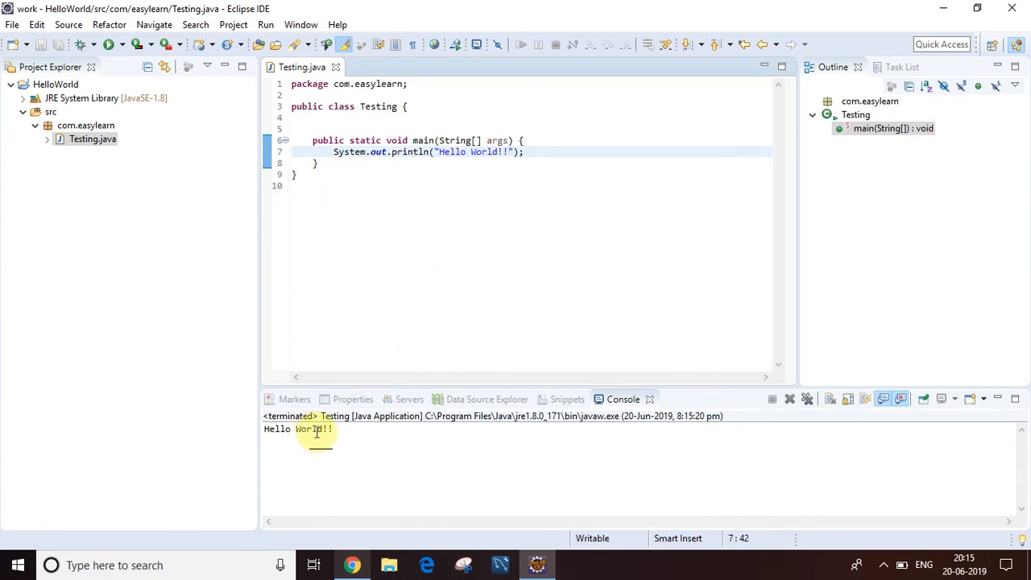
pyautogui.doubleClick(309, 430)
pyautogui.click(384, 291)
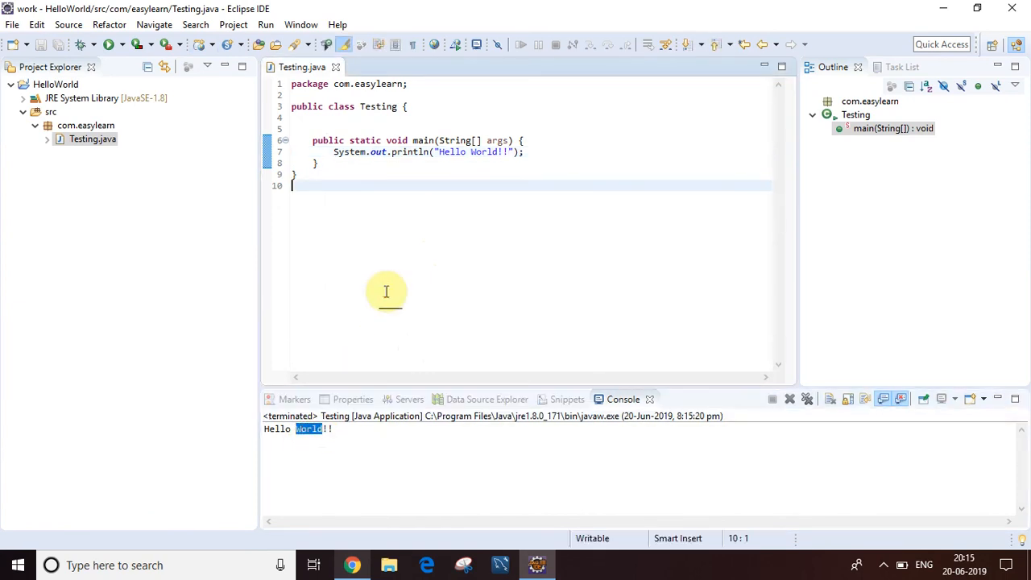